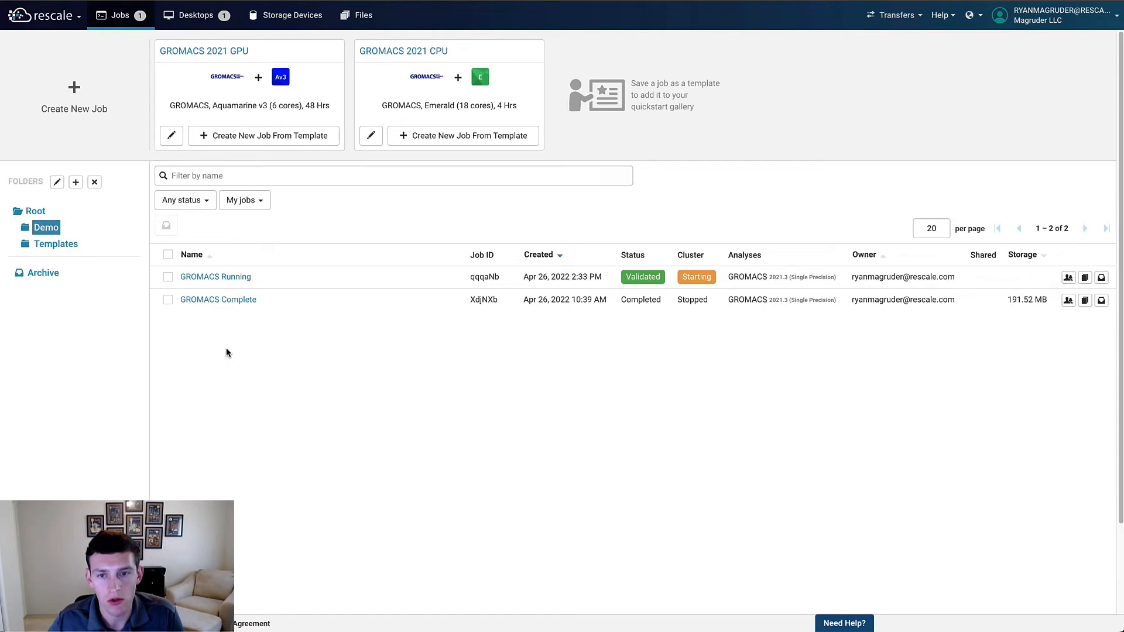
Step: Create a new job named GROMACS Example
{"action": "left_click", "coordinate": [106, 124]}
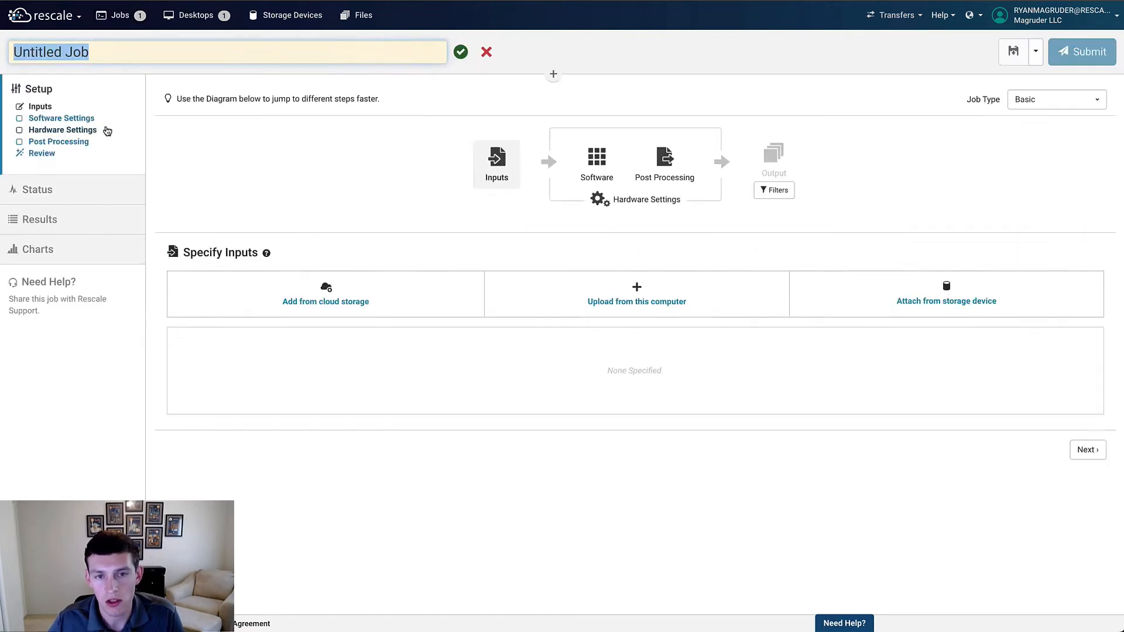
{"action": "type", "text": "GROMACS"}
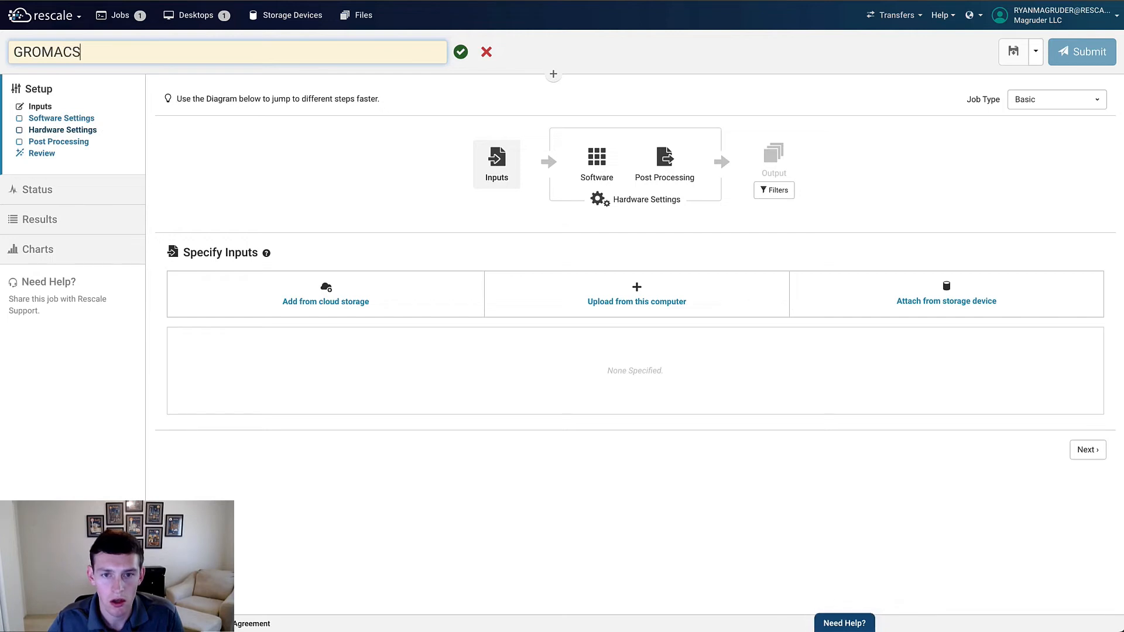
{"action": "type", "text": " Example"}
{"action": "key", "text": "Return"}
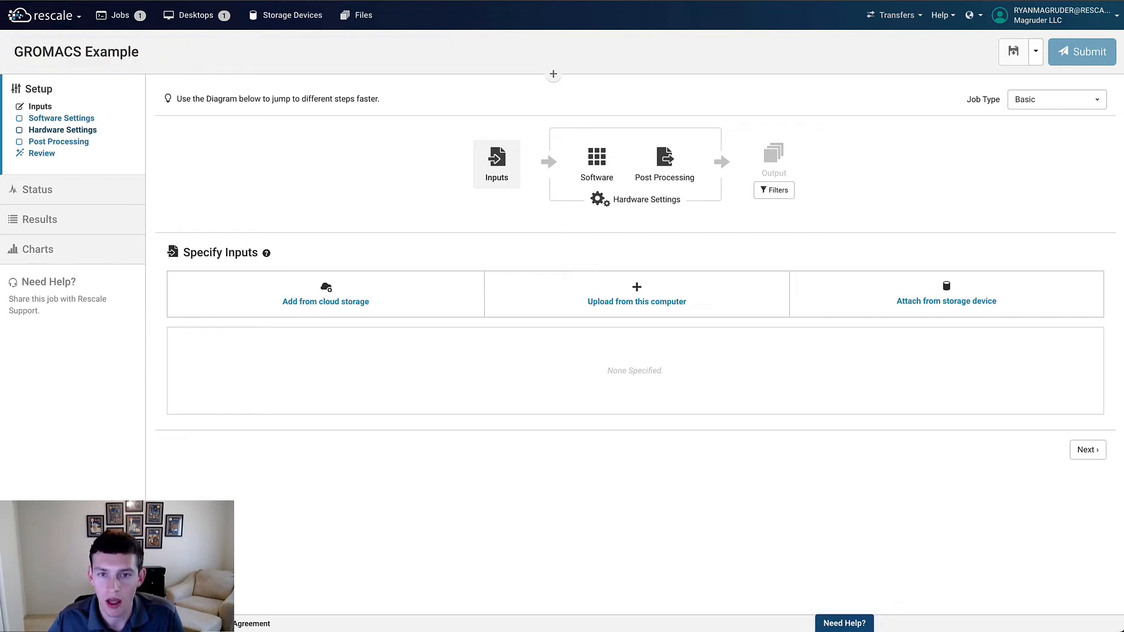
Step: Upload Lysozyme_In_Water.zip from the computer as the job input
{"action": "left_click", "coordinate": [526, 287]}
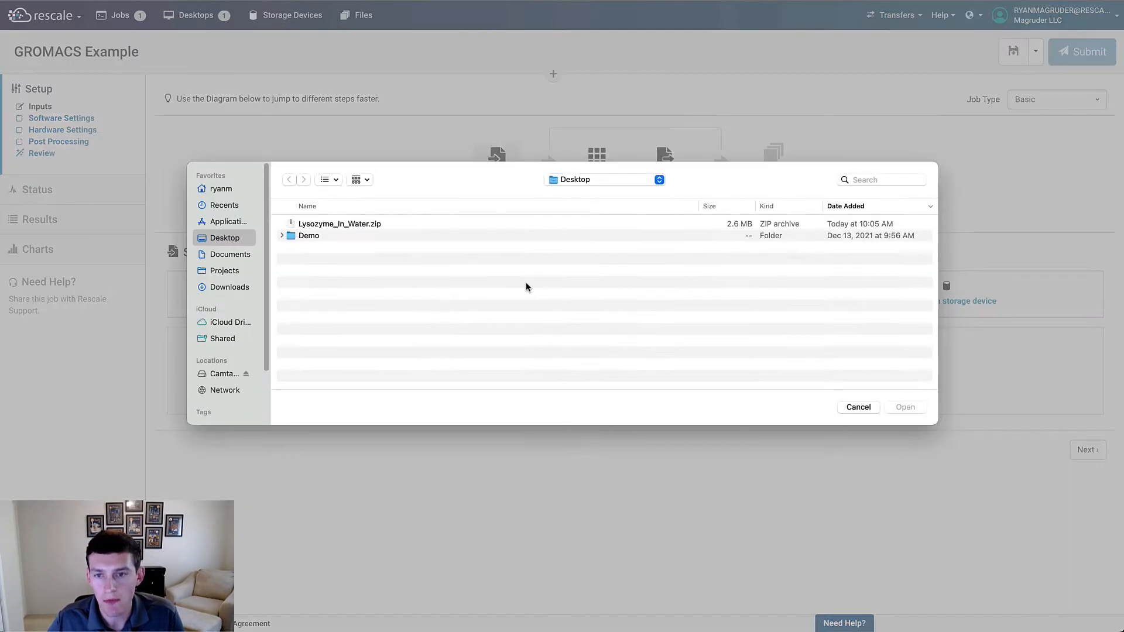
{"action": "left_click", "coordinate": [411, 225]}
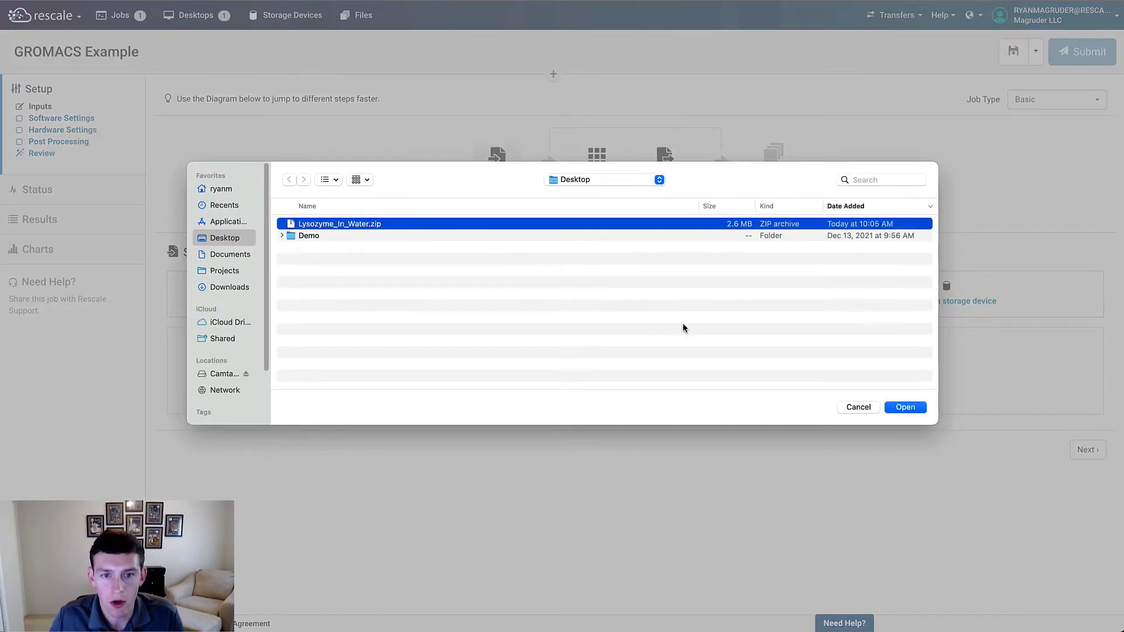
{"action": "left_click", "coordinate": [899, 408]}
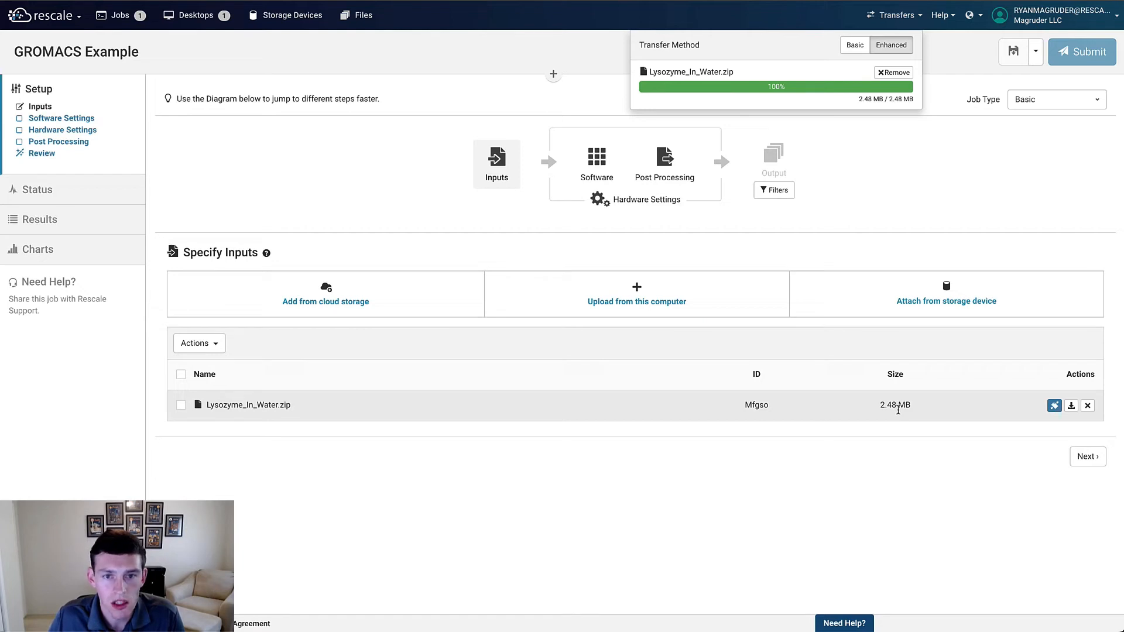
Step: Select GROMACS version 2021.3 (Single Precision) and replace the command with the pasted NVT, NPT and MD run script
{"action": "left_click", "coordinate": [598, 166]}
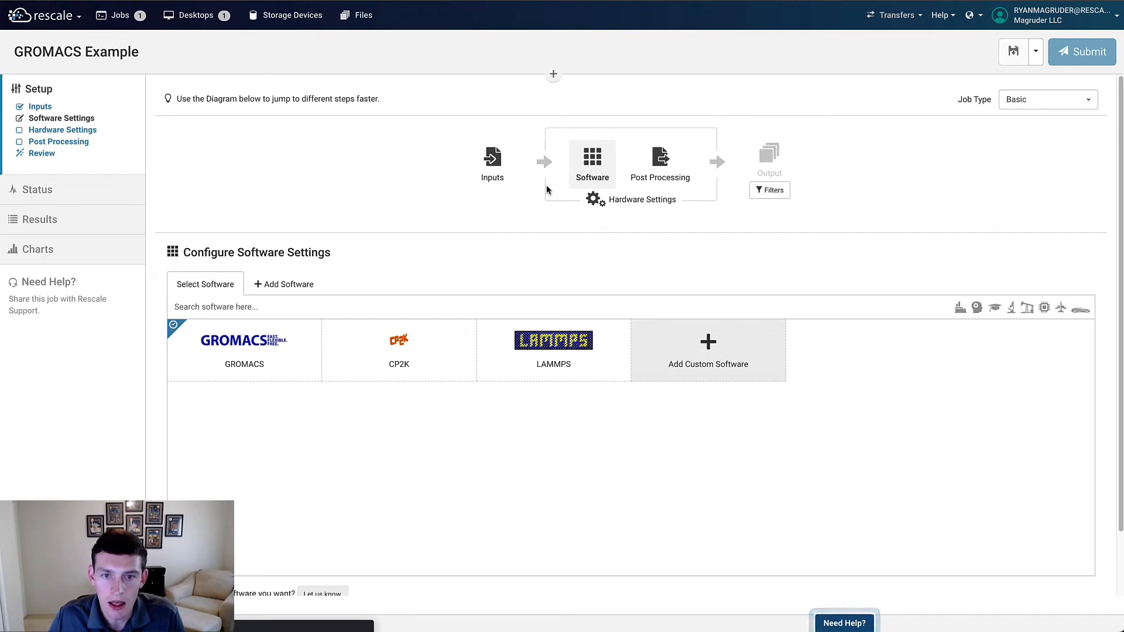
{"action": "left_click", "coordinate": [280, 359]}
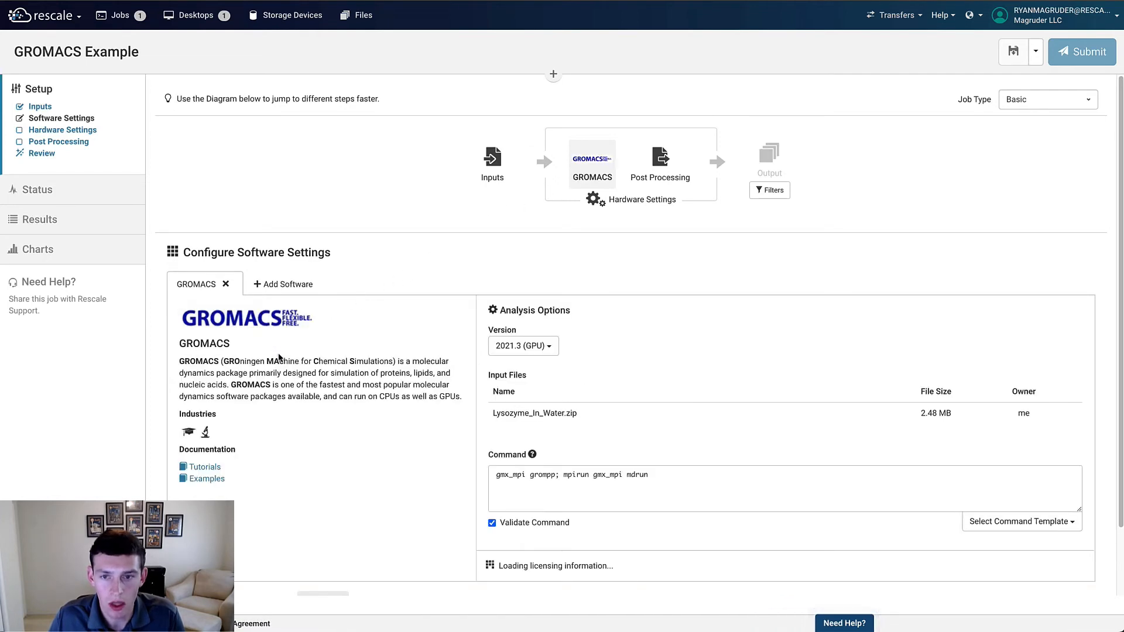
{"action": "left_click", "coordinate": [523, 346]}
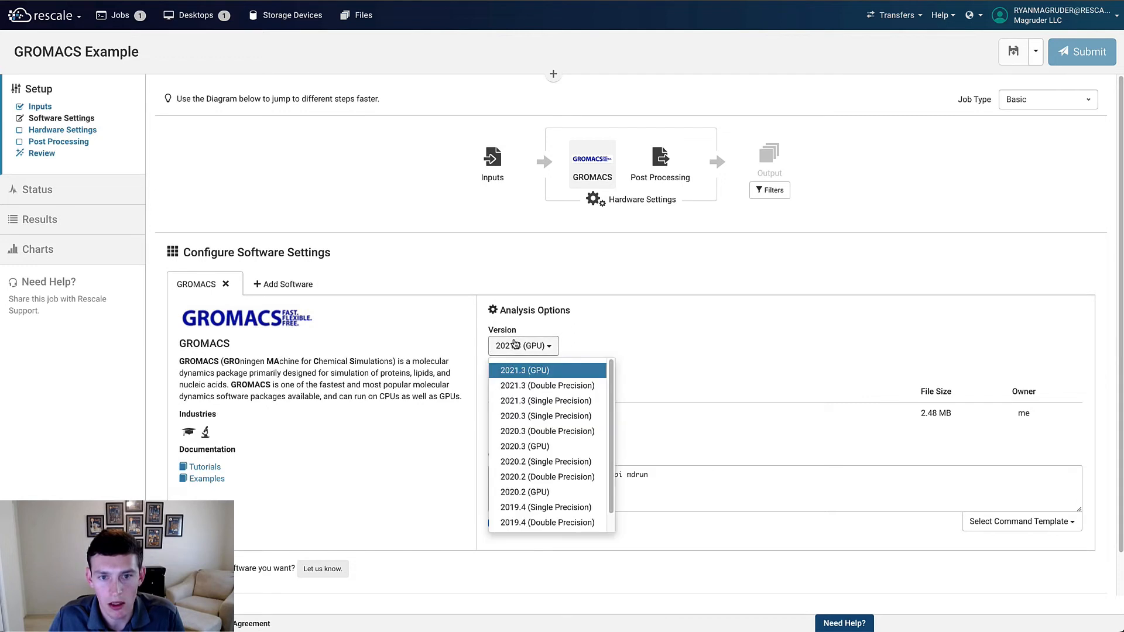
{"action": "left_click", "coordinate": [529, 407]}
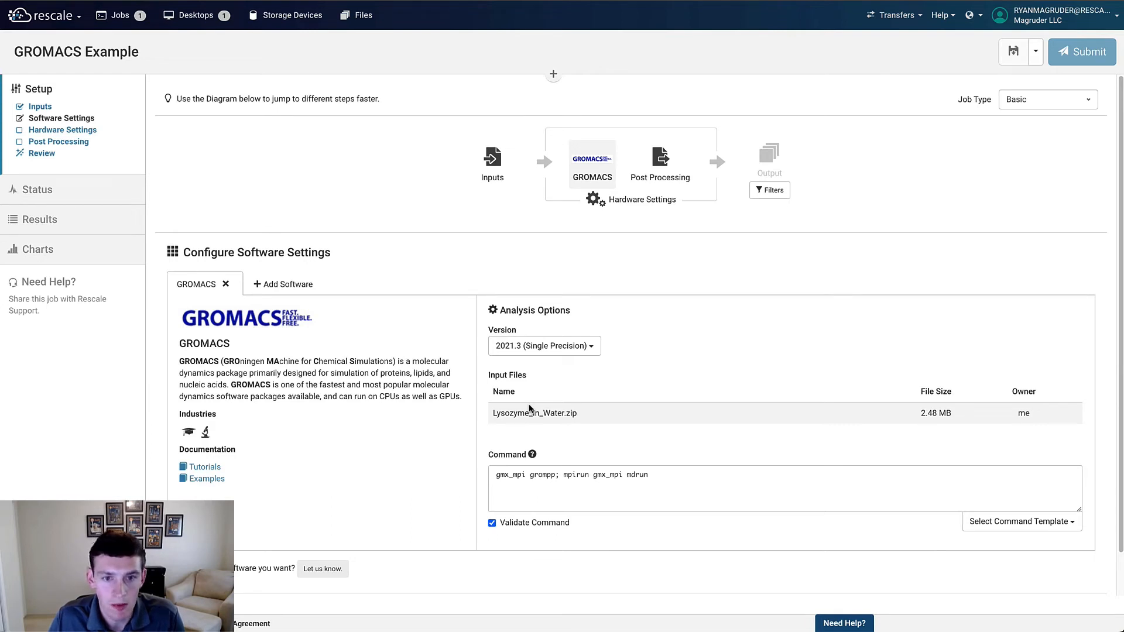
{"action": "triple_click", "coordinate": [543, 474]}
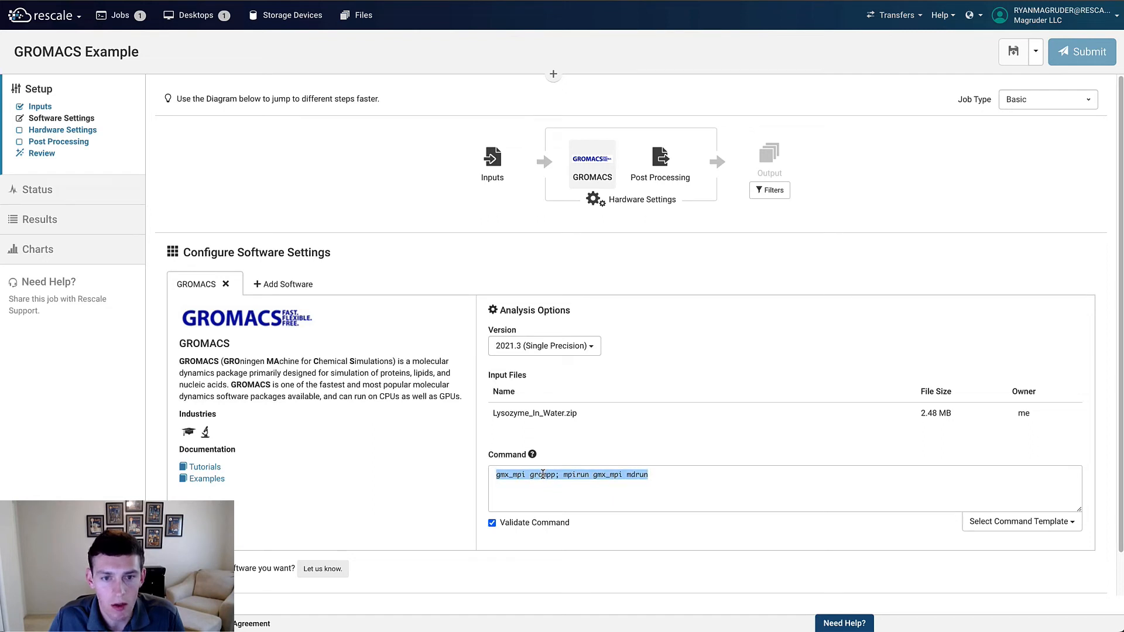
{"action": "type", "text": "# NVT Equilibrium gmx_mpi grompp -f nvt.mdp -c em.gro -r em.gro -p topol.top -o nvt.tpr mpirun gmx_mpi mdrun -deffnm nvt  # NPT Equilibrium gmx_mpi grompp -f npt.mdp -c nvt.gro -r nvt.gro -t nvt.cpt -p topol.top -o npt.tpr mpirun gmx_mpi mdrun -deffnm npt  # Run MD calculation gmx_mpi grompp -f md.mdp -c npt.gro -t npt.cpt -p topol.top -o md_0_1.tpr mpirun gmx_mpi mdrun -deffnm md_0_1"}
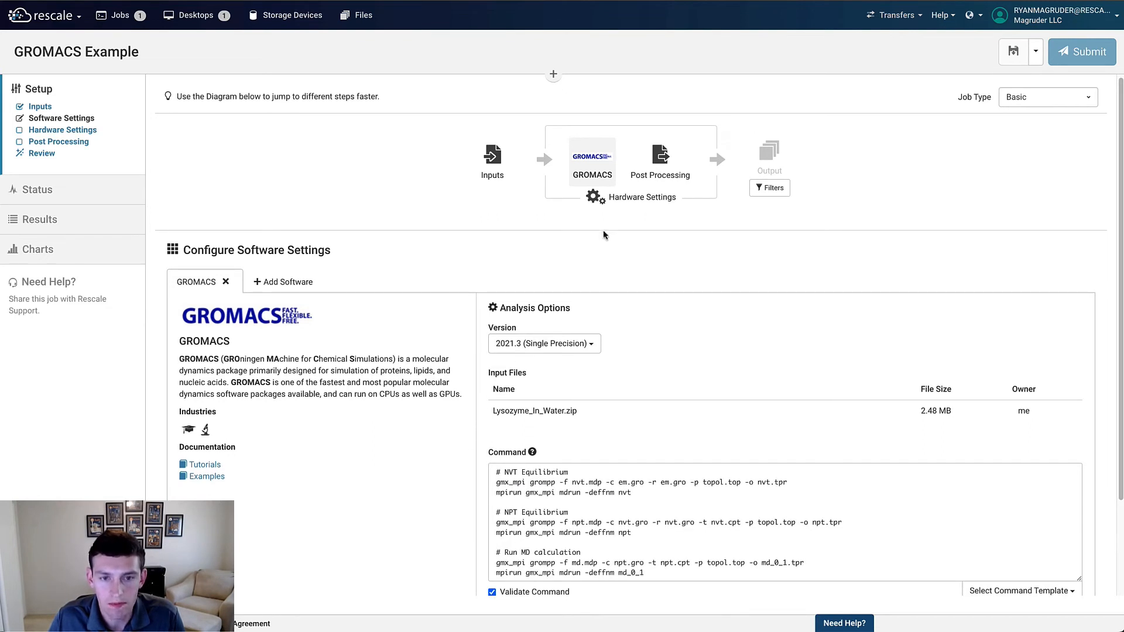
Step: Open the hardware settings and browse the General Purpose and High-Speed Interconnect coretypes
{"action": "left_click", "coordinate": [615, 204]}
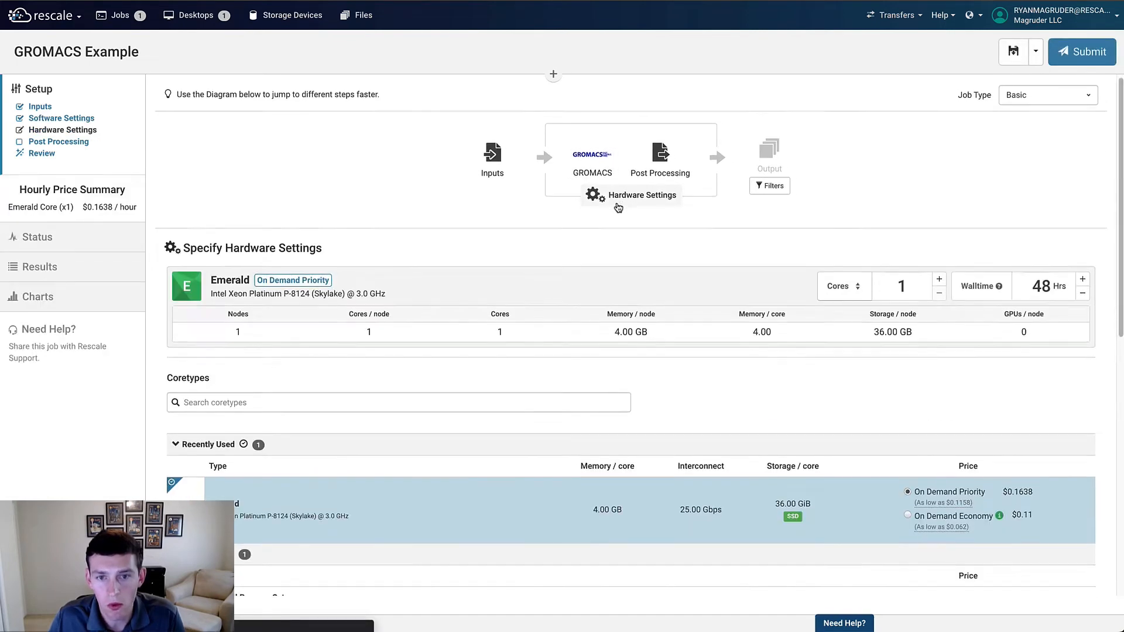
{"action": "scroll", "coordinate": [619, 208], "scroll_direction": "down", "scroll_amount": 5}
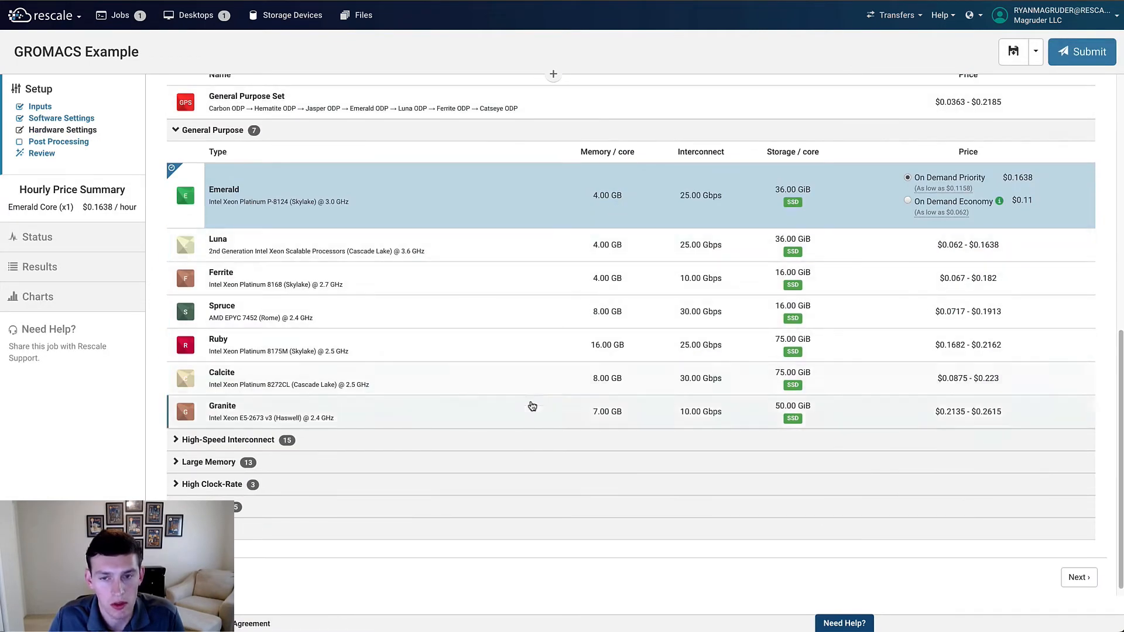
{"action": "left_click", "coordinate": [523, 445]}
{"action": "scroll", "coordinate": [522, 448], "scroll_direction": "down", "scroll_amount": 3}
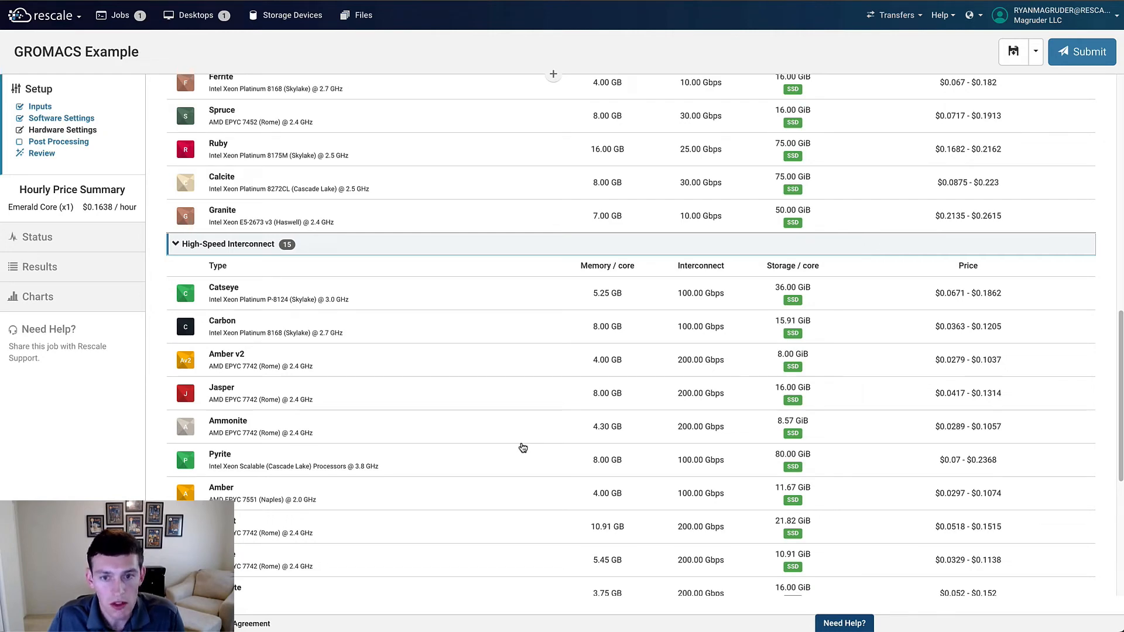
{"action": "scroll", "coordinate": [523, 448], "scroll_direction": "up", "scroll_amount": 10}
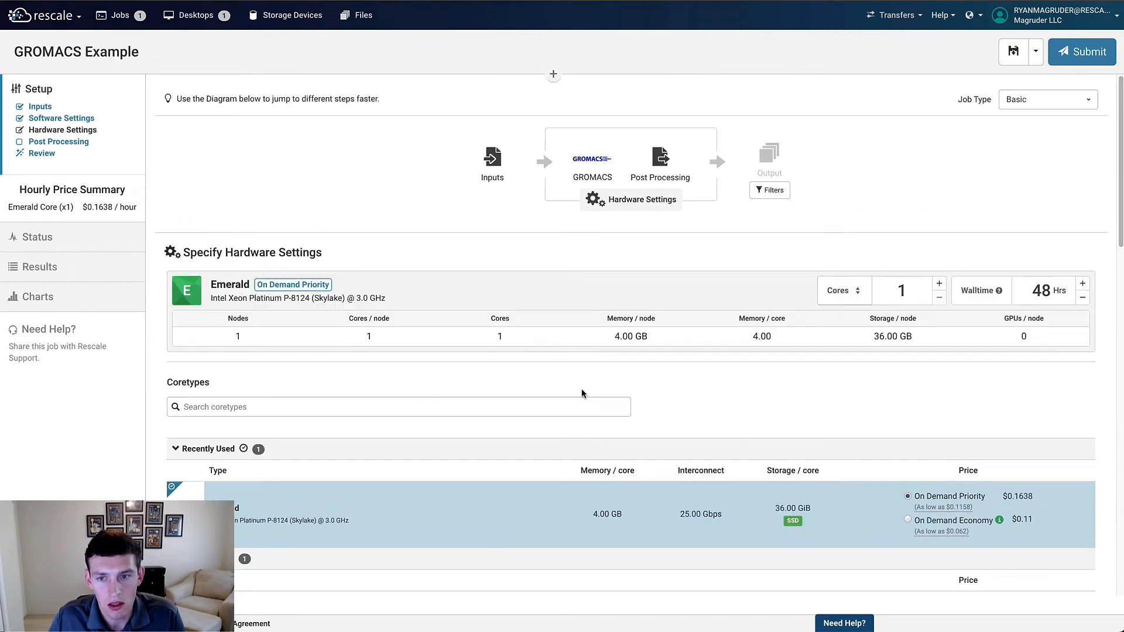
Step: Set the Emerald hardware to 36 cores and the walltime to 2 hours
{"action": "left_click", "coordinate": [938, 287]}
{"action": "left_click", "coordinate": [939, 287]}
{"action": "double_click", "coordinate": [1038, 291]}
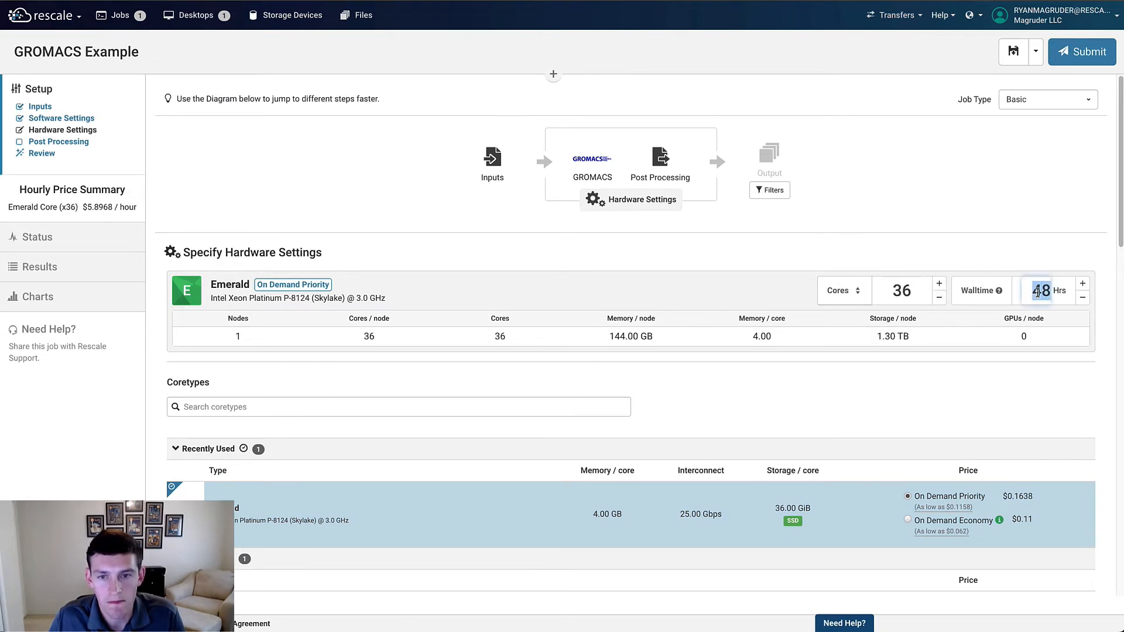
{"action": "type", "text": "2"}
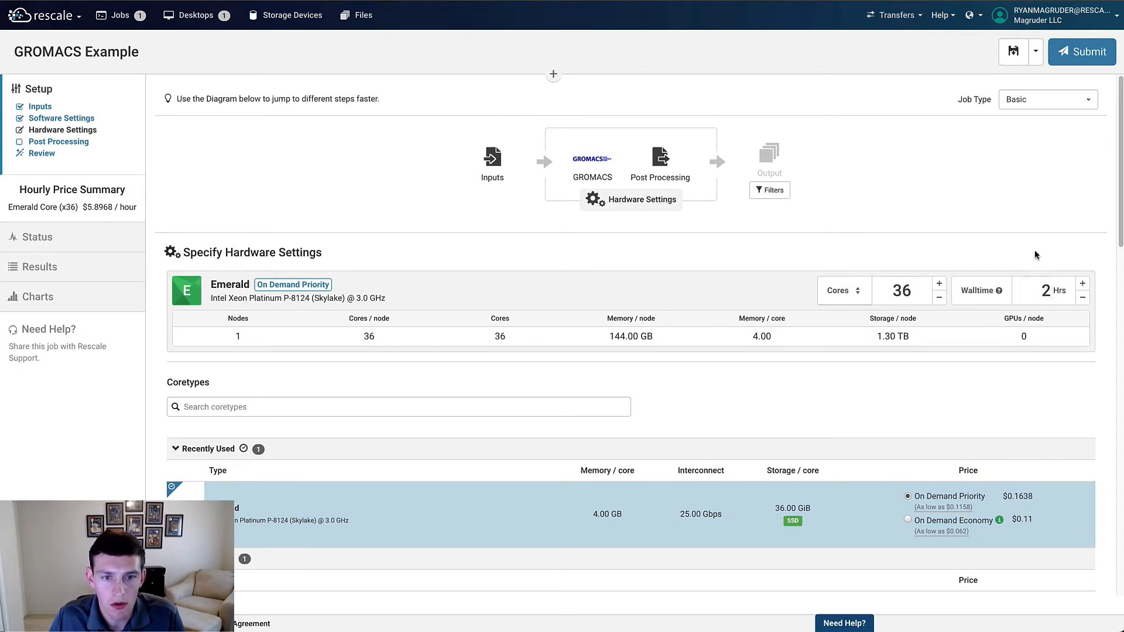
Step: Skip post processing and advance to the job review
{"action": "scroll", "coordinate": [1031, 269], "scroll_direction": "down", "scroll_amount": 8}
{"action": "scroll", "coordinate": [1031, 319], "scroll_direction": "down", "scroll_amount": 10}
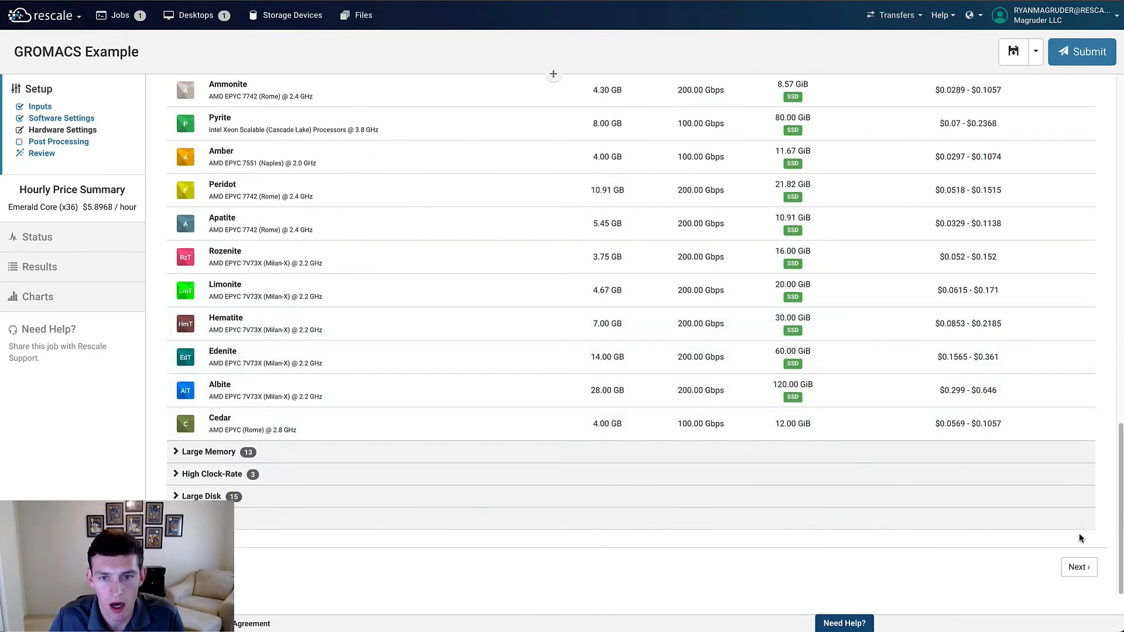
{"action": "left_click", "coordinate": [1080, 567]}
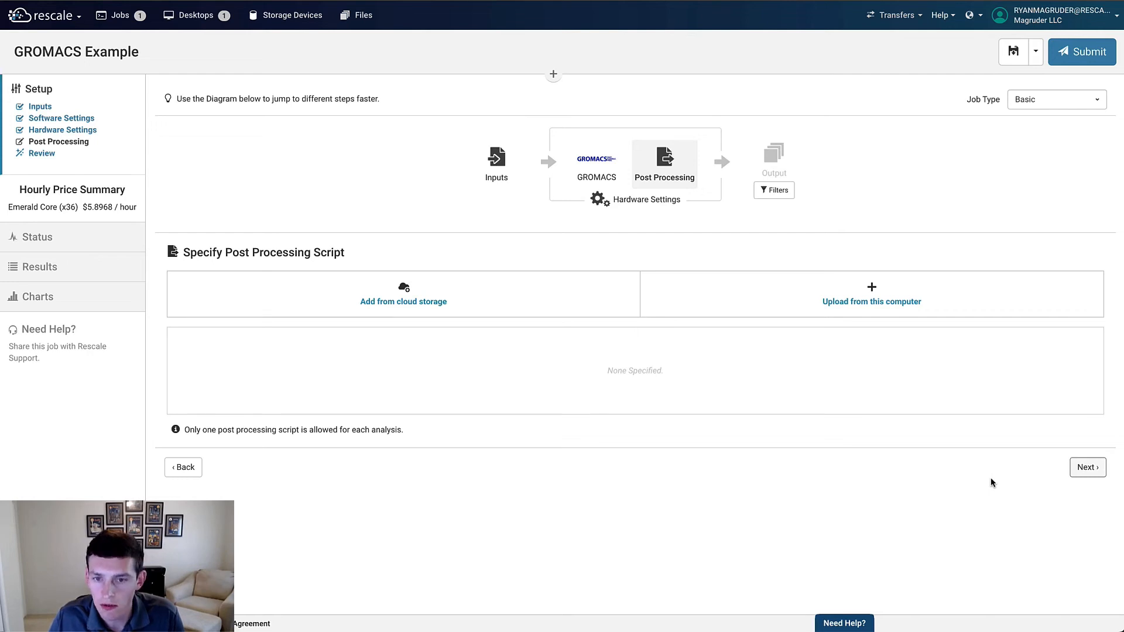
{"action": "left_click", "coordinate": [1080, 467]}
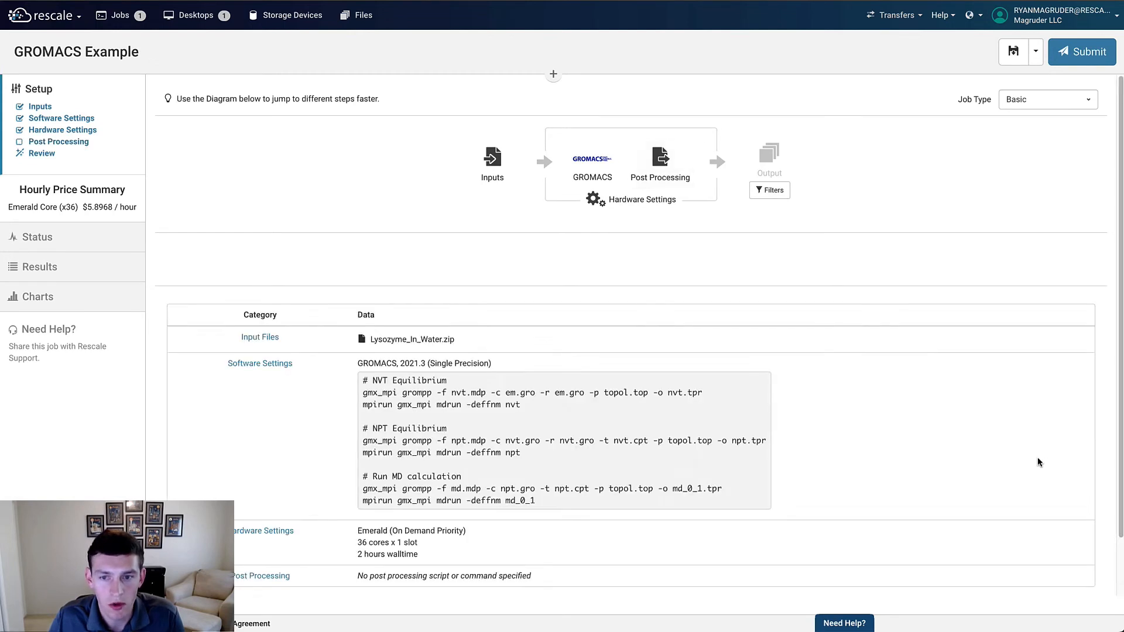
Step: Save the job and submit it
{"action": "left_click", "coordinate": [1006, 60]}
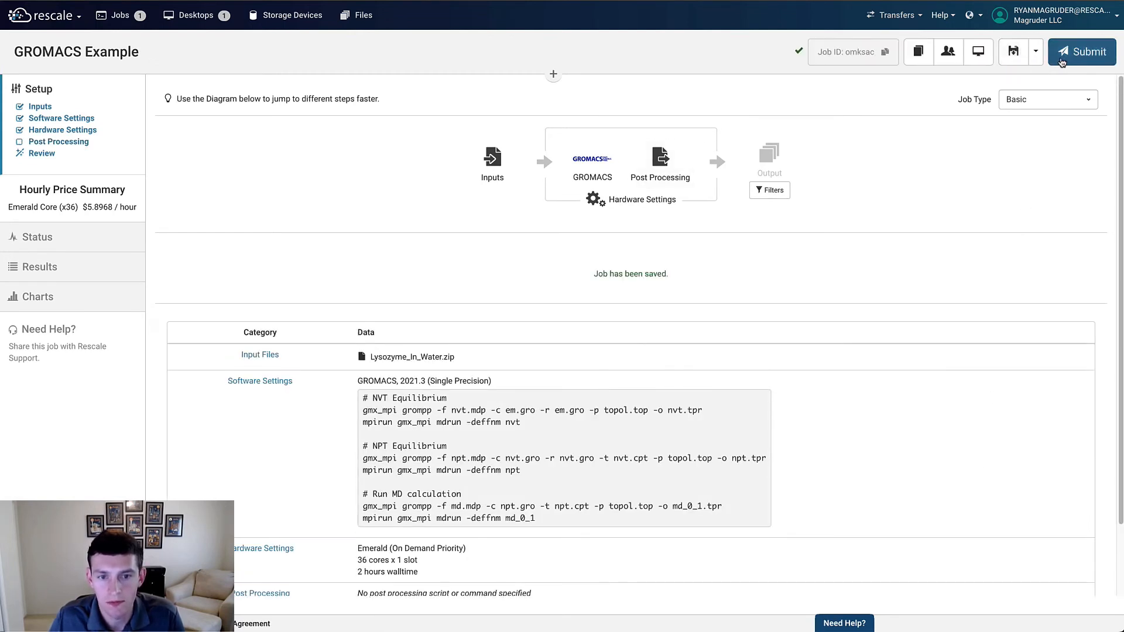
{"action": "left_click", "coordinate": [1060, 59]}
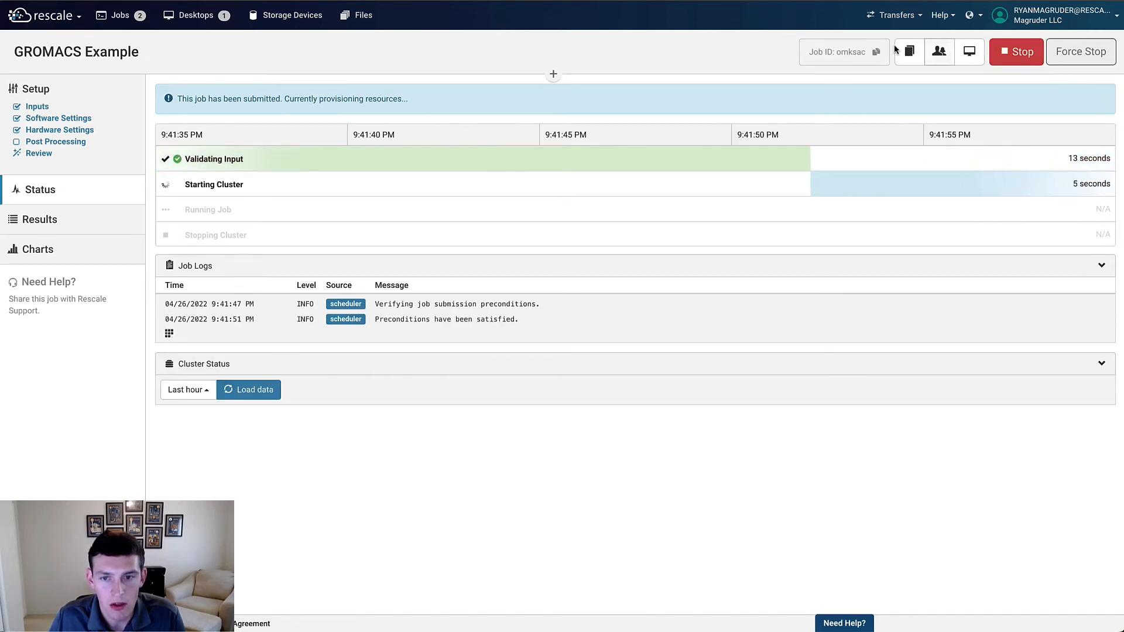
Step: Open the GROMACS Running job from the jobs list and live-tail its process_output.log
{"action": "left_click", "coordinate": [136, 16]}
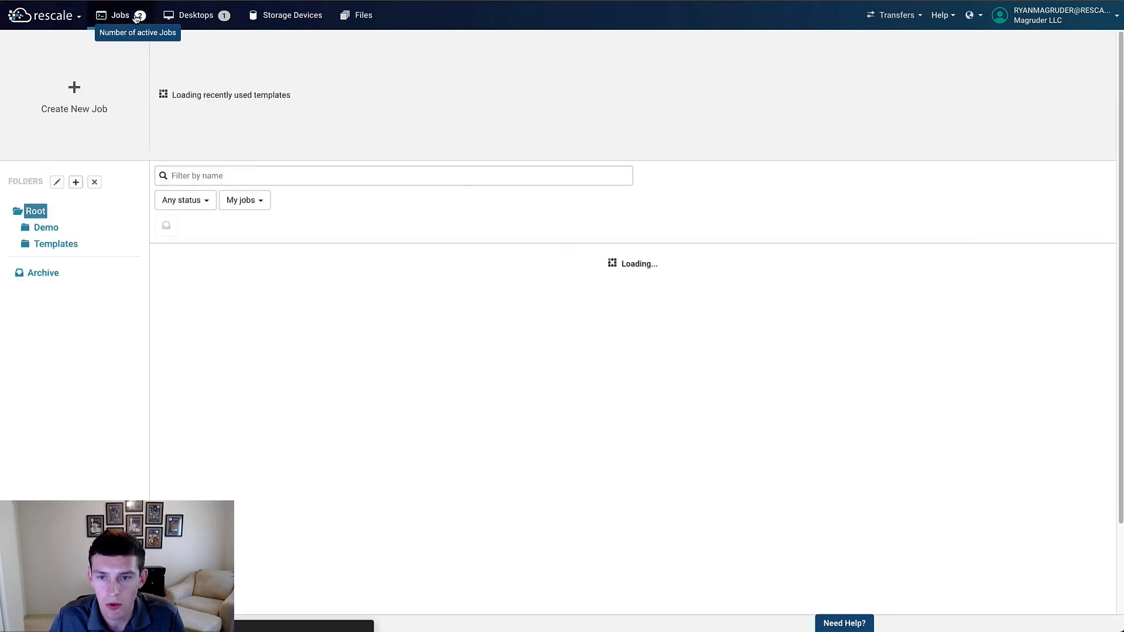
{"action": "left_click", "coordinate": [231, 297]}
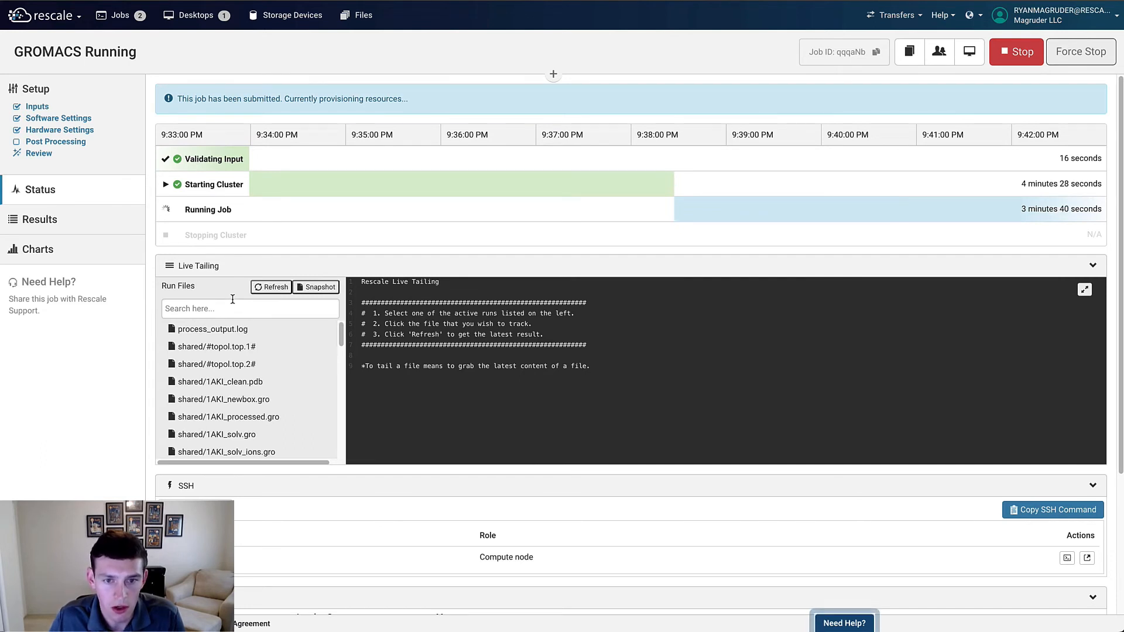
{"action": "left_click", "coordinate": [233, 332]}
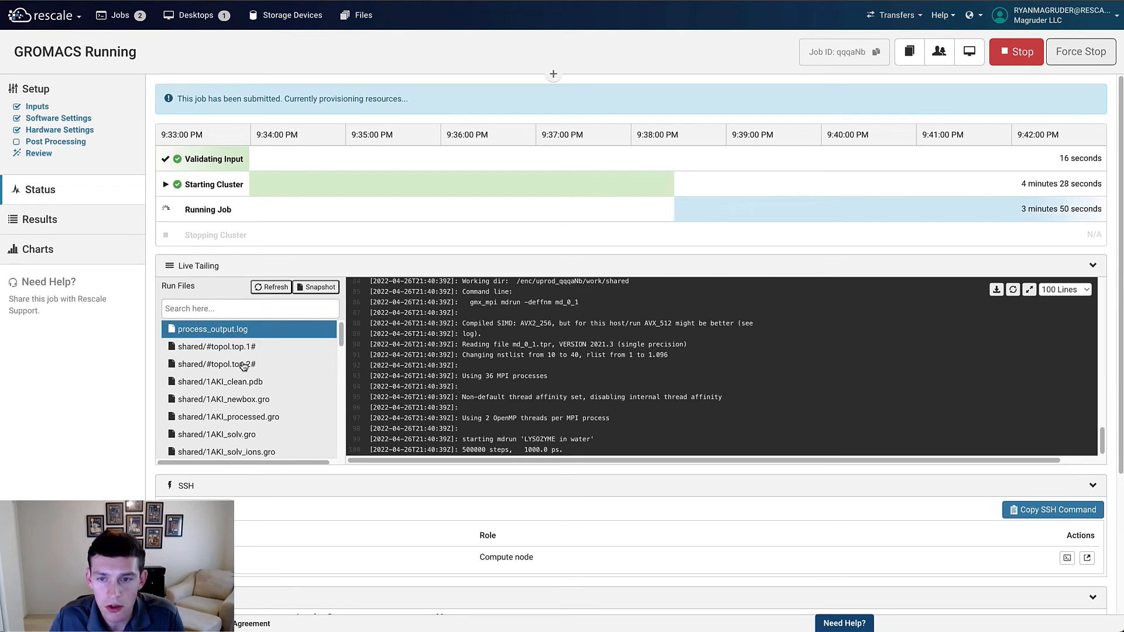
Step: Scroll the run files and live-tail shared/md_0_1.log
{"action": "scroll", "coordinate": [244, 369], "scroll_direction": "down", "scroll_amount": 2}
{"action": "scroll", "coordinate": [246, 370], "scroll_direction": "down", "scroll_amount": 2}
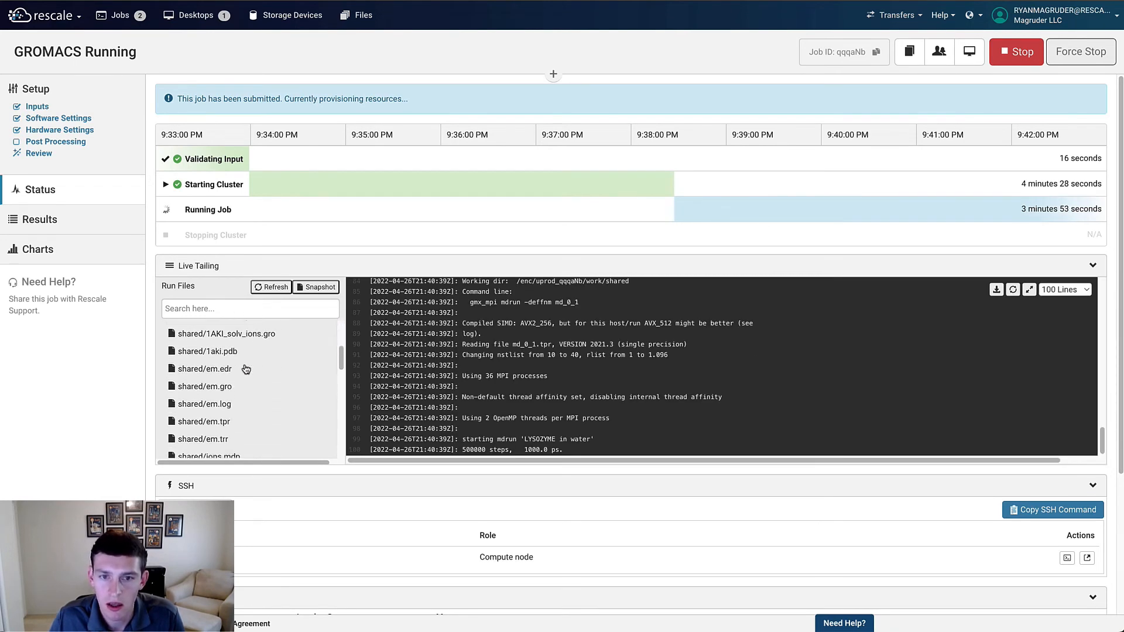
{"action": "scroll", "coordinate": [248, 375], "scroll_direction": "down", "scroll_amount": 3}
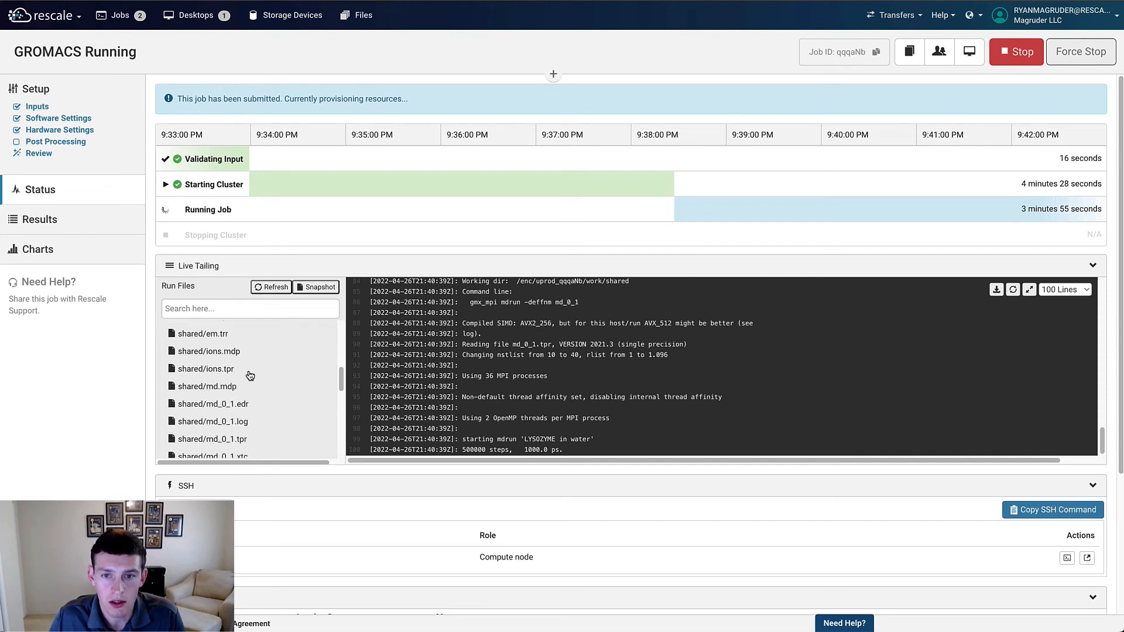
{"action": "left_click", "coordinate": [231, 379]}
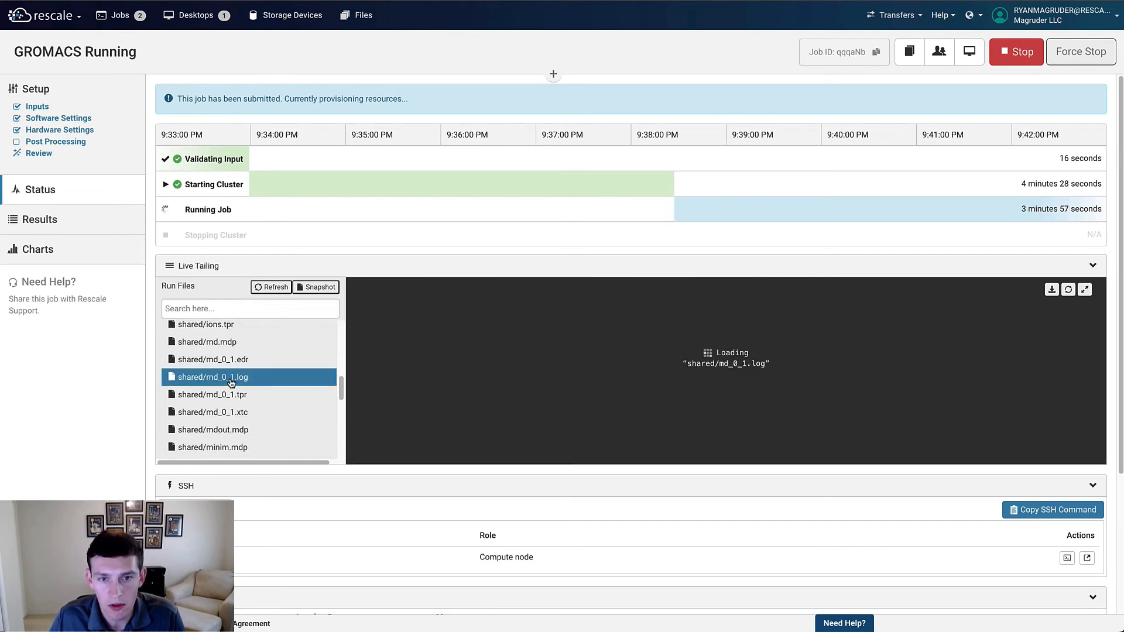
Step: Open the compute node's SSH terminal in a new window and return to the job
{"action": "left_click", "coordinate": [1087, 558]}
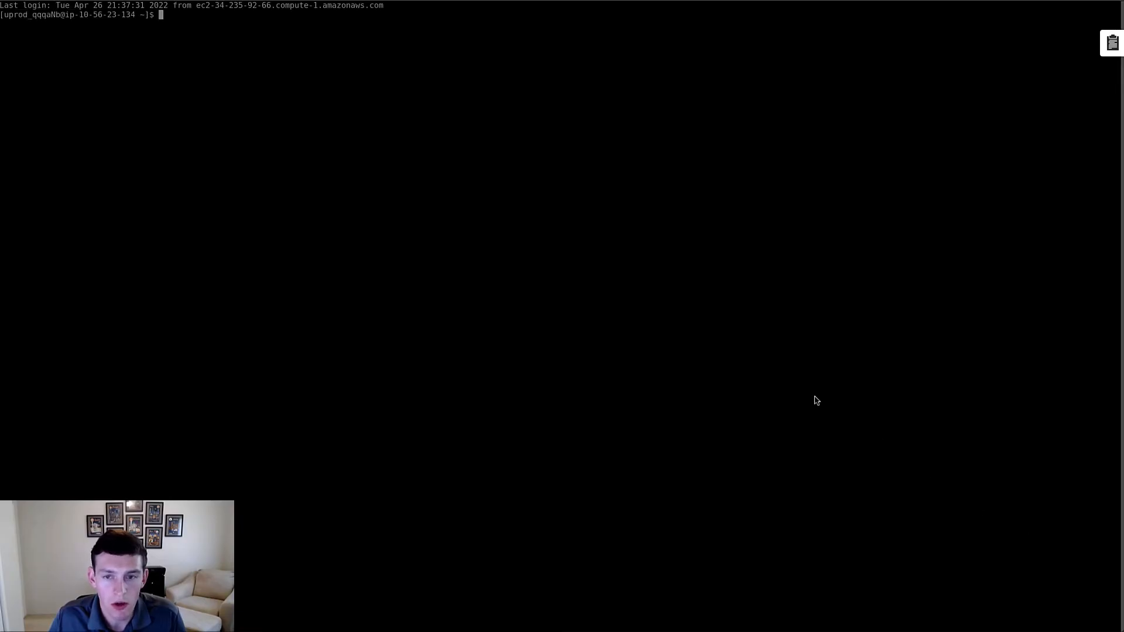
{"action": "left_click", "coordinate": [243, 0]}
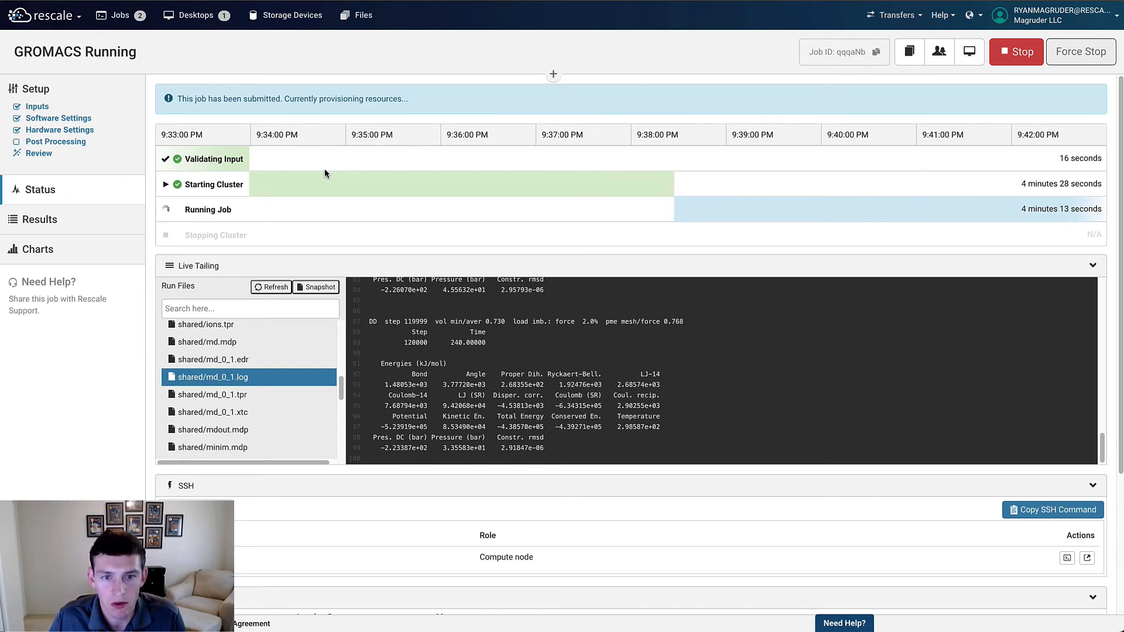
Step: Create a new desktop named VMD Example
{"action": "left_click", "coordinate": [202, 15]}
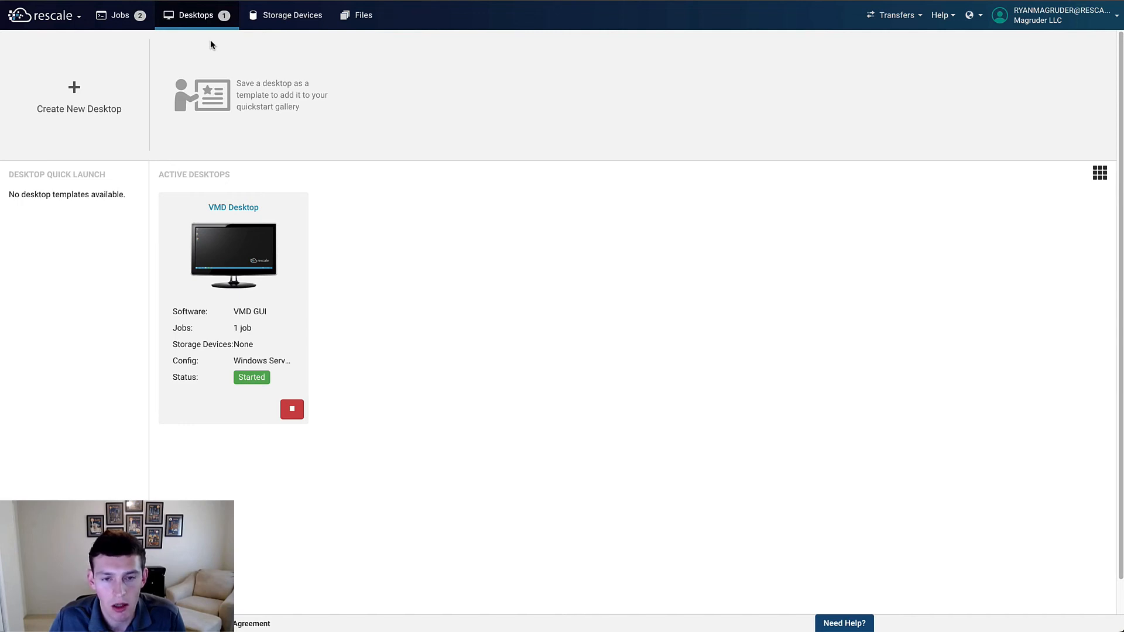
{"action": "left_click", "coordinate": [105, 72]}
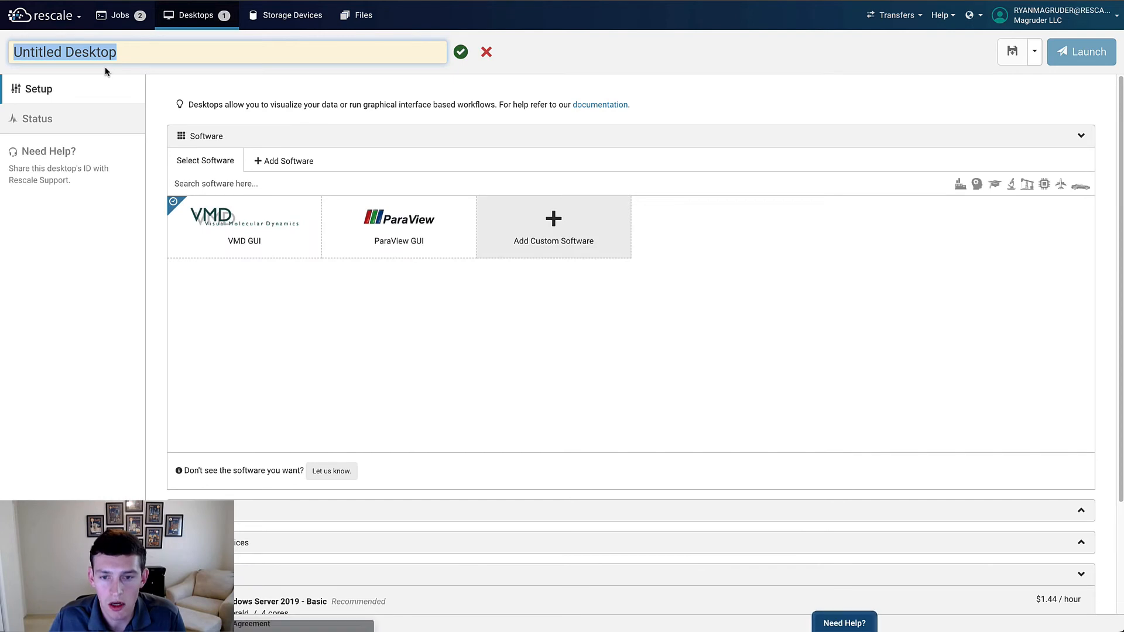
{"action": "type", "text": "VMD Examp"}
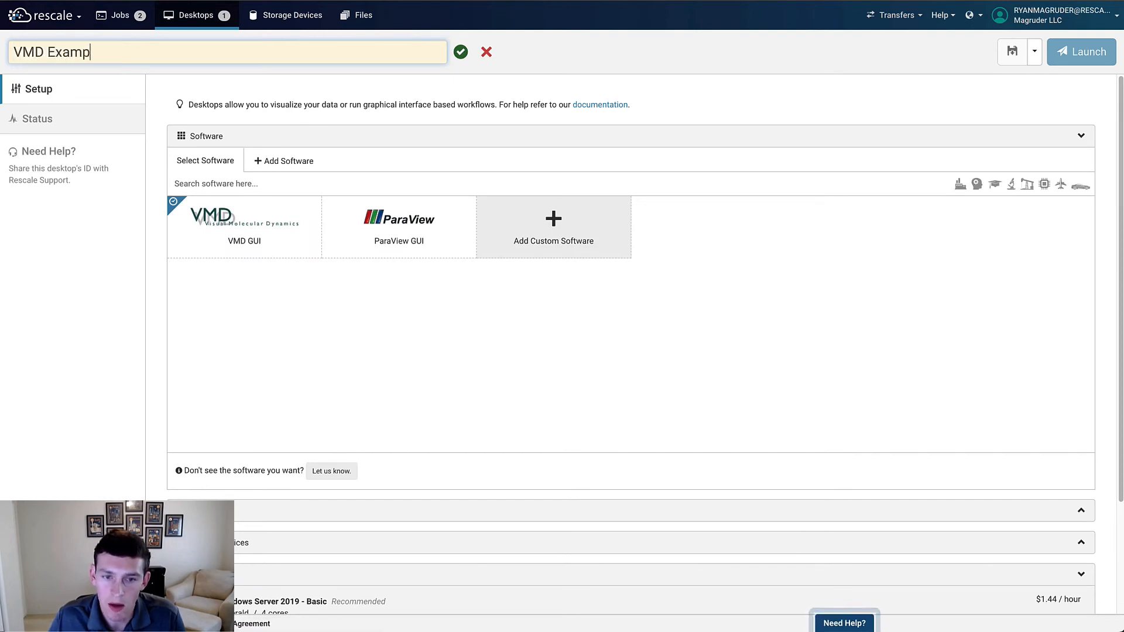
{"action": "type", "text": "le"}
{"action": "key", "text": "Return"}
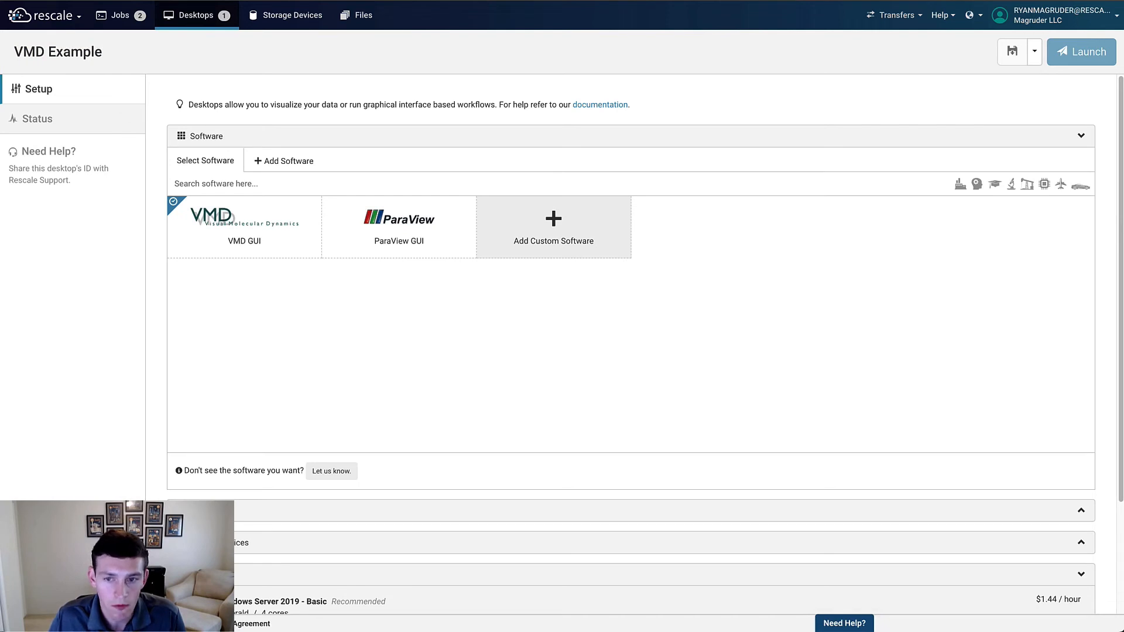
Step: Choose VMD GUI as the desktop software and Windows Server 2019 - Hardware Accelerated as its hardware
{"action": "left_click", "coordinate": [246, 214]}
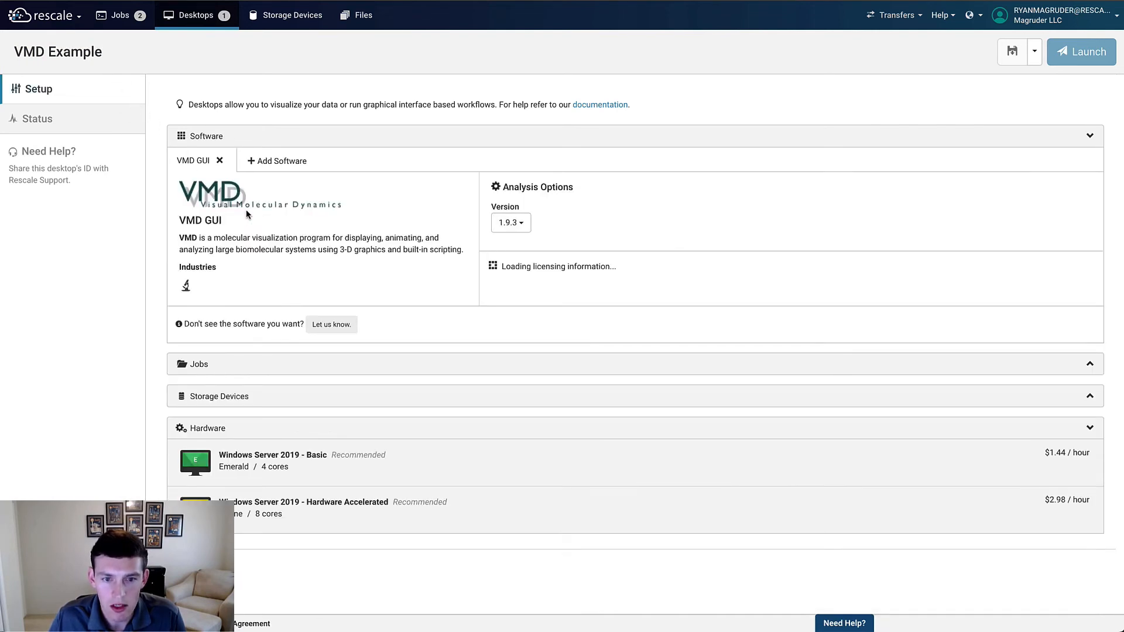
{"action": "left_click", "coordinate": [384, 519]}
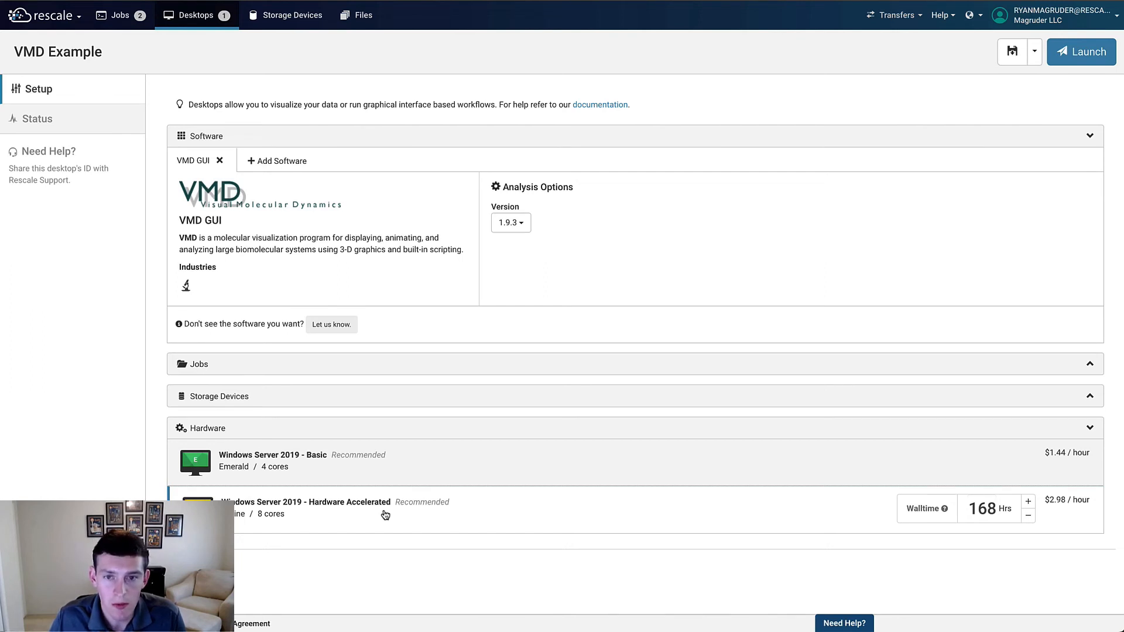
Step: Attach the GROMACS Complete job to the desktop
{"action": "left_click", "coordinate": [340, 364]}
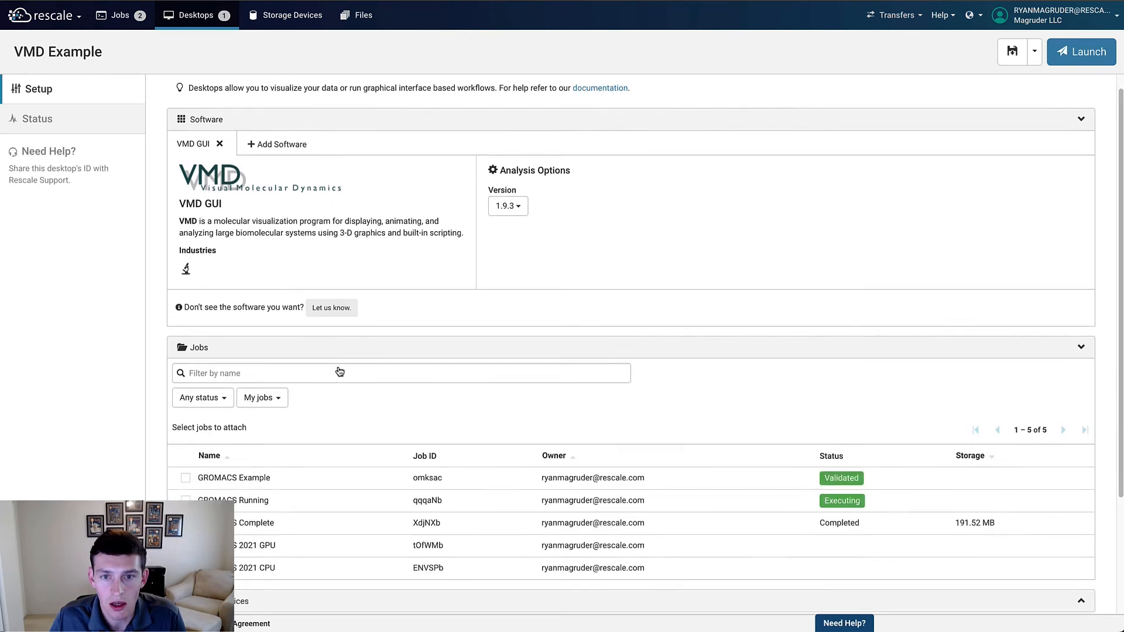
{"action": "scroll", "coordinate": [340, 372], "scroll_direction": "down", "scroll_amount": 2}
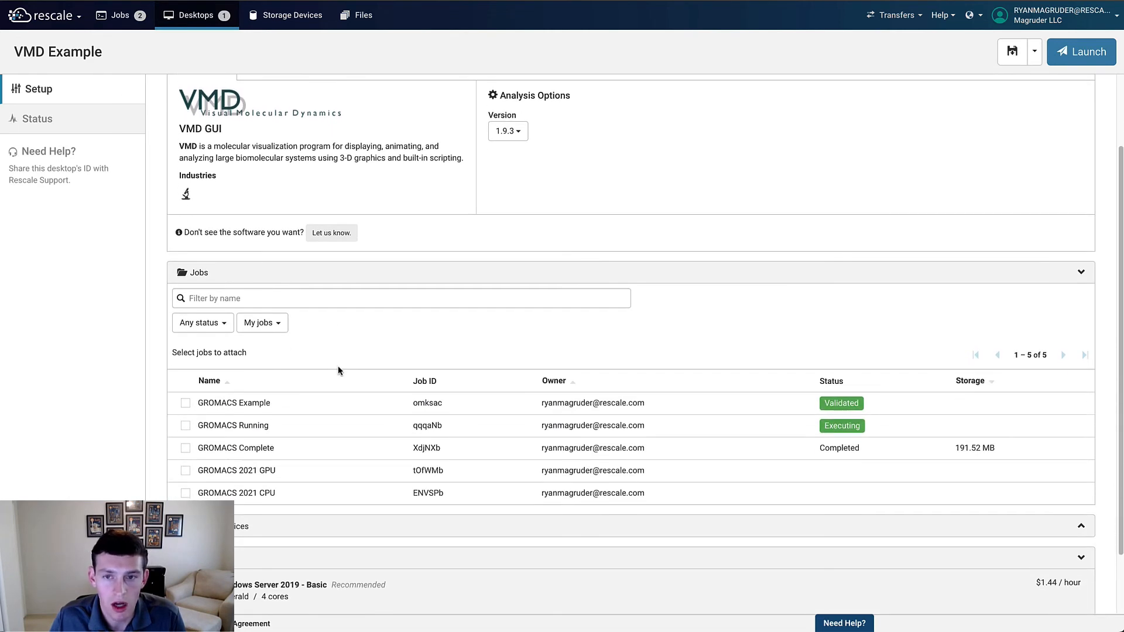
{"action": "left_click", "coordinate": [185, 449]}
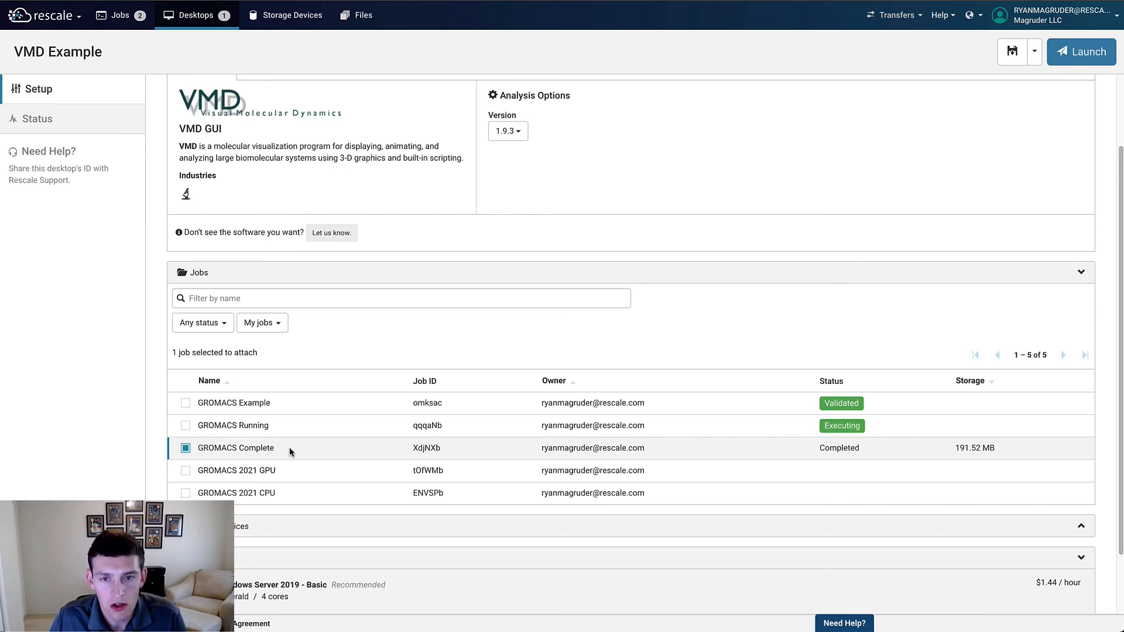
{"action": "scroll", "coordinate": [289, 447], "scroll_direction": "up", "scroll_amount": 2}
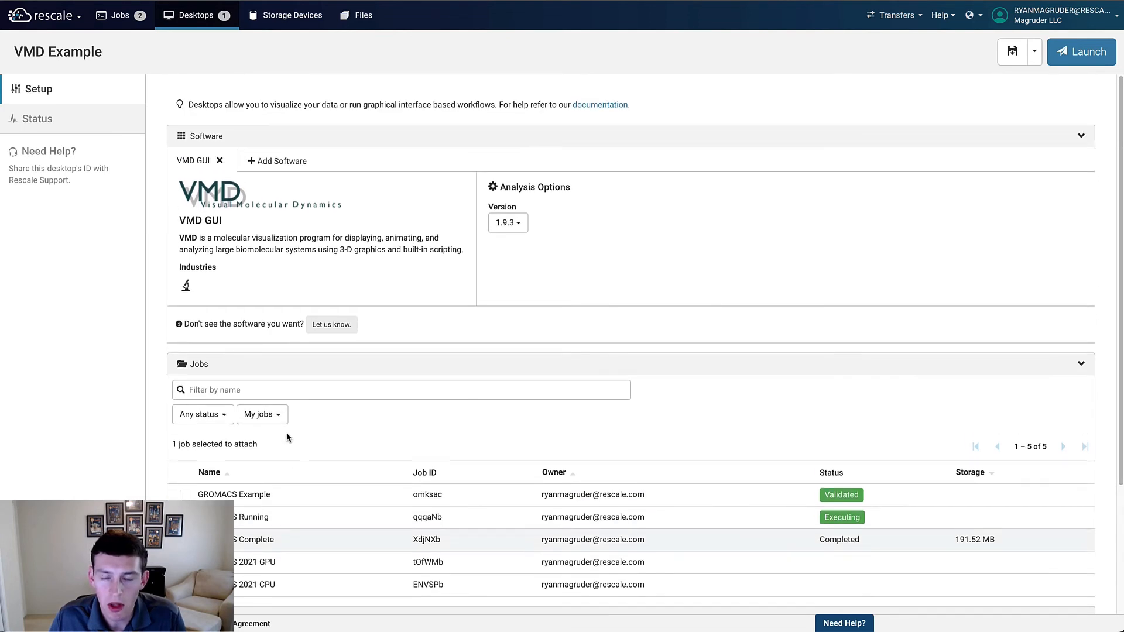
Step: Open the running VMD Desktop from the desktops list and review its setup and status
{"action": "left_click", "coordinate": [196, 15]}
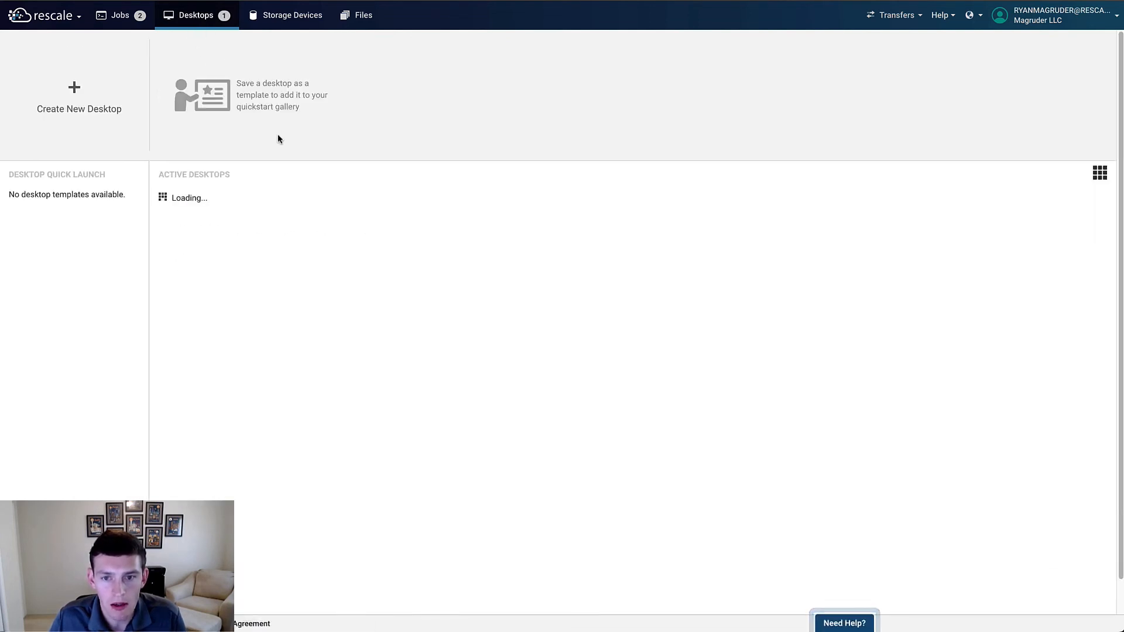
{"action": "left_click", "coordinate": [240, 208]}
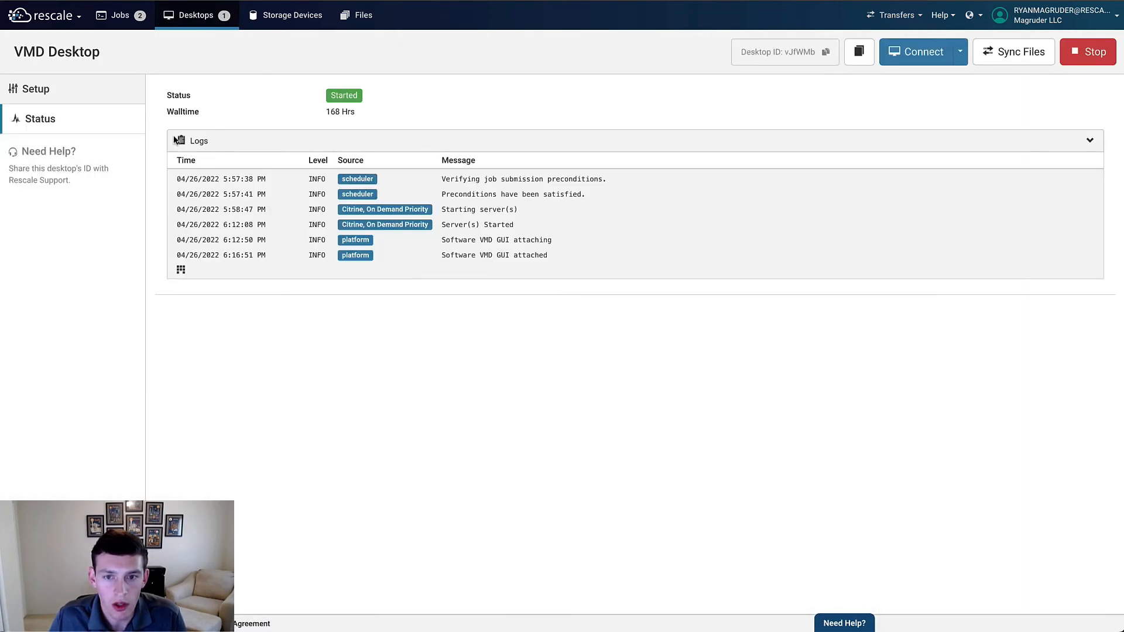
{"action": "left_click", "coordinate": [129, 97]}
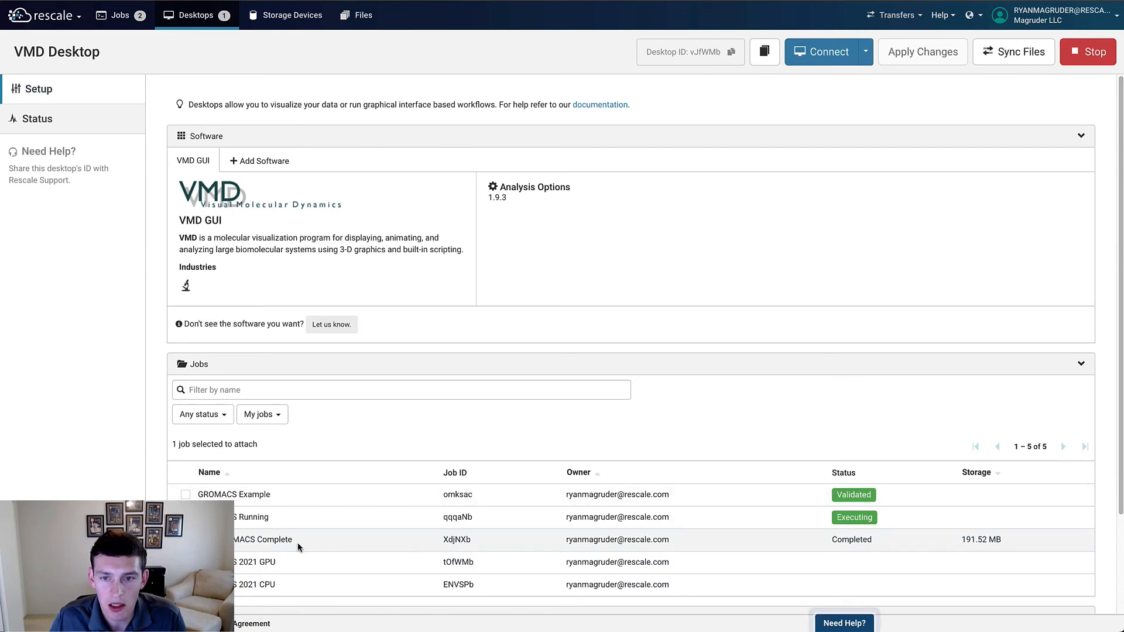
{"action": "left_click", "coordinate": [95, 128]}
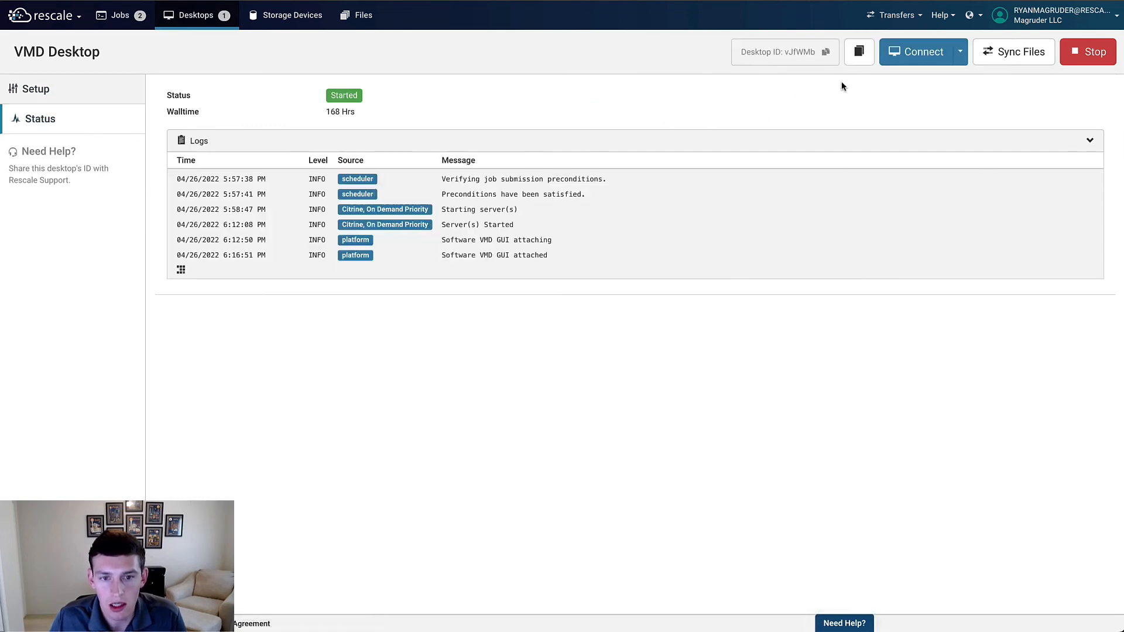
Step: Connect to the VMD Desktop, launch VMD 193_cuda, and enlarge the OpenGL display window
{"action": "left_click", "coordinate": [906, 59]}
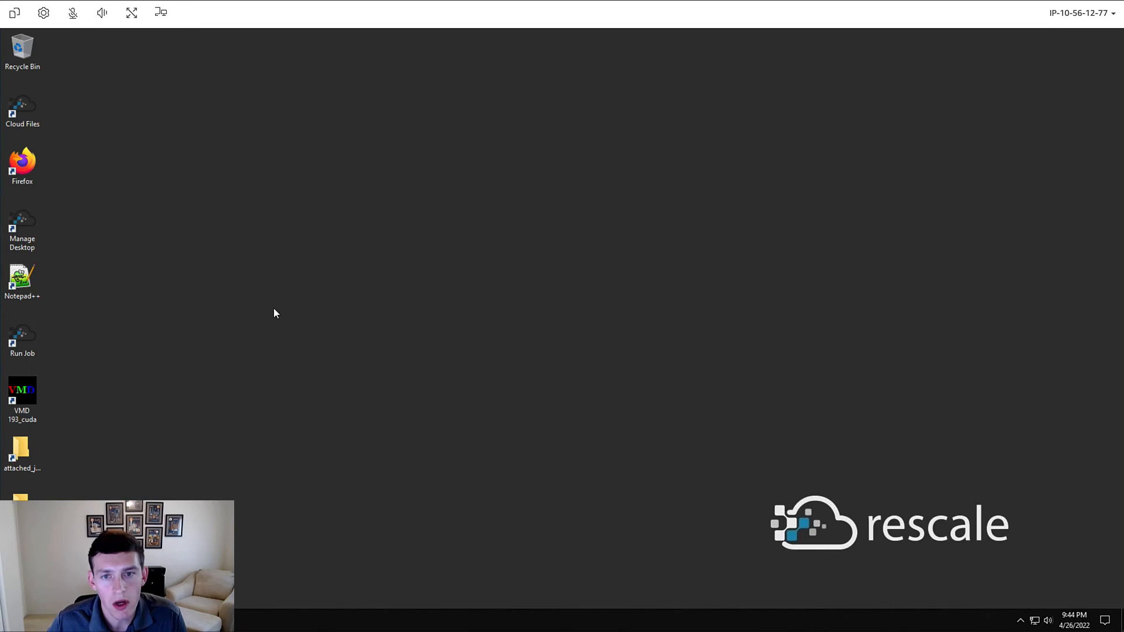
{"action": "double_click", "coordinate": [22, 391]}
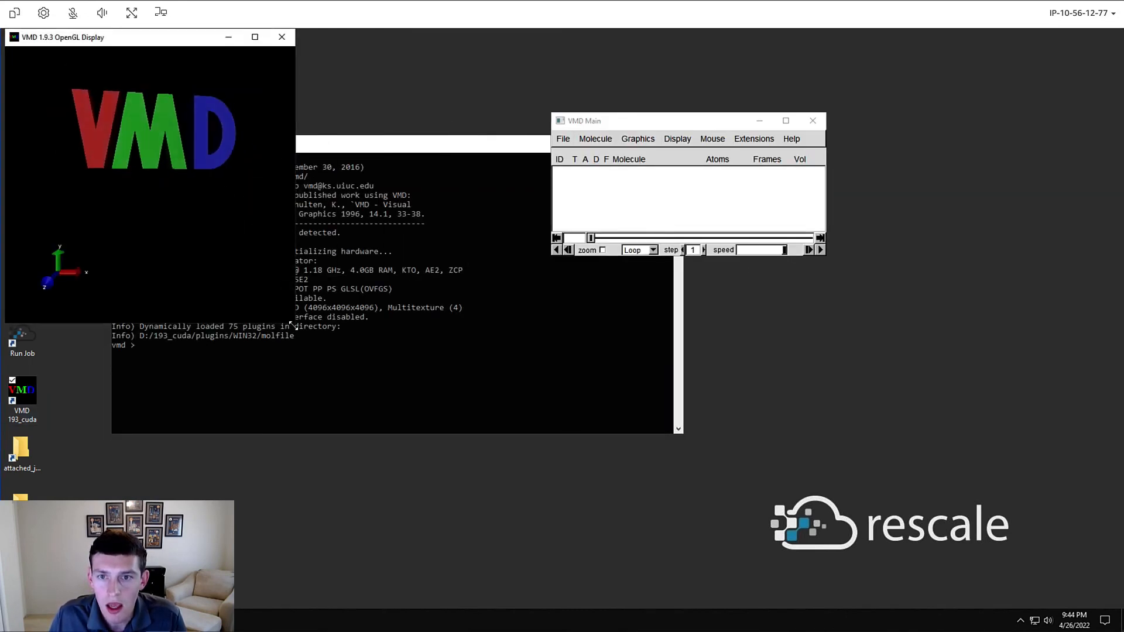
{"action": "left_click_drag", "start_coordinate": [294, 322], "coordinate": [469, 413]}
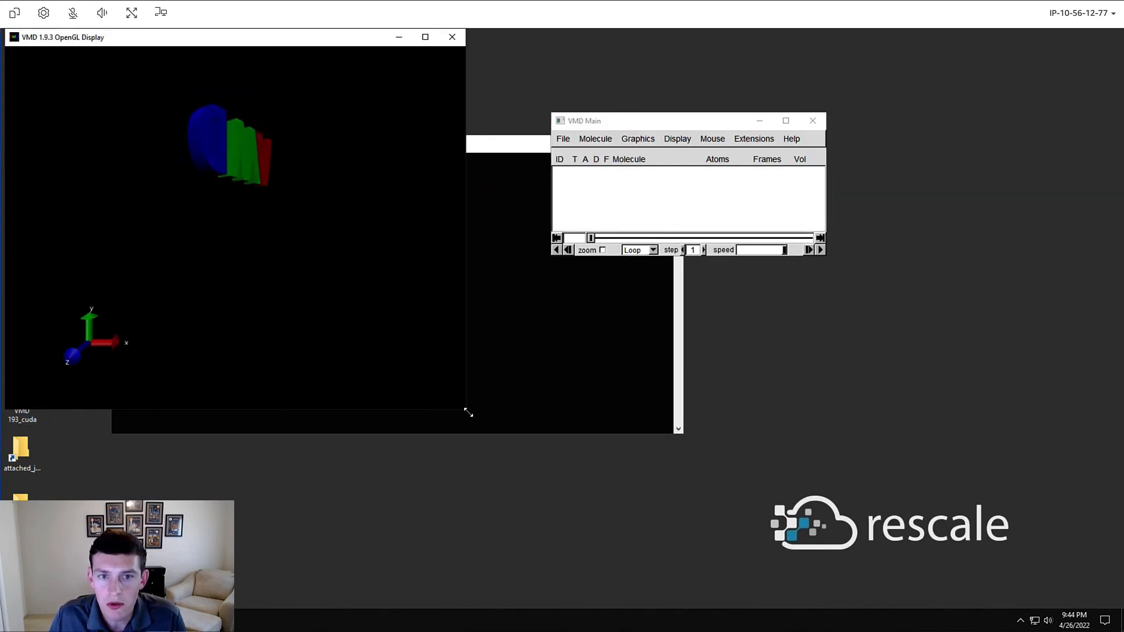
Step: Load md_0_1.gro from the attached GROMACS_Complete run1 folder as a new molecule
{"action": "left_click", "coordinate": [563, 139]}
{"action": "left_click", "coordinate": [574, 152]}
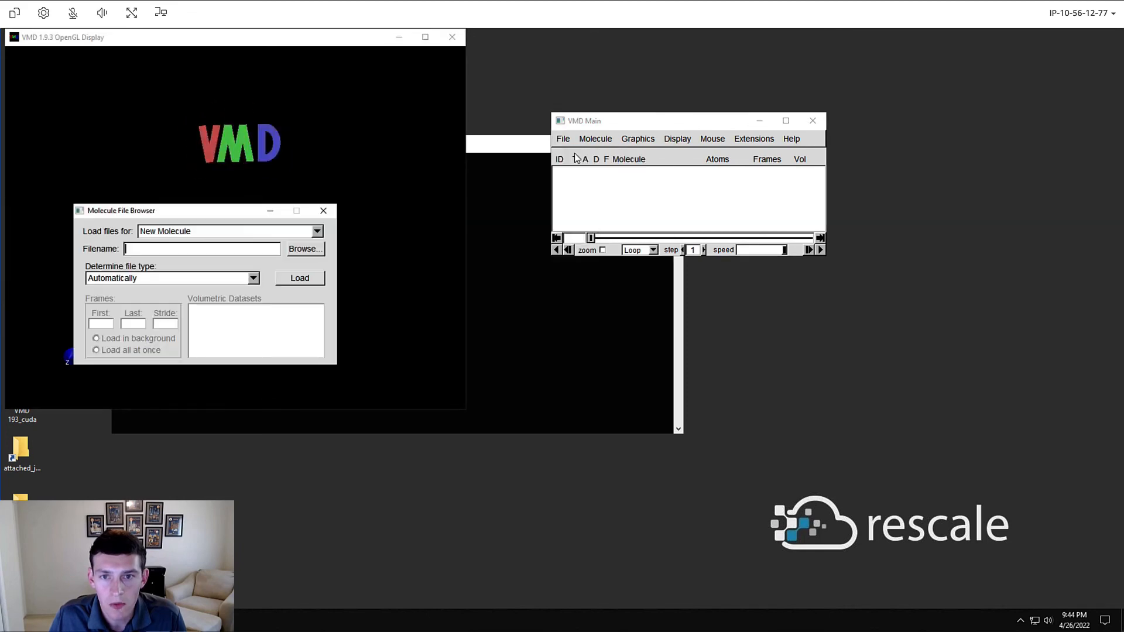
{"action": "left_click", "coordinate": [298, 250]}
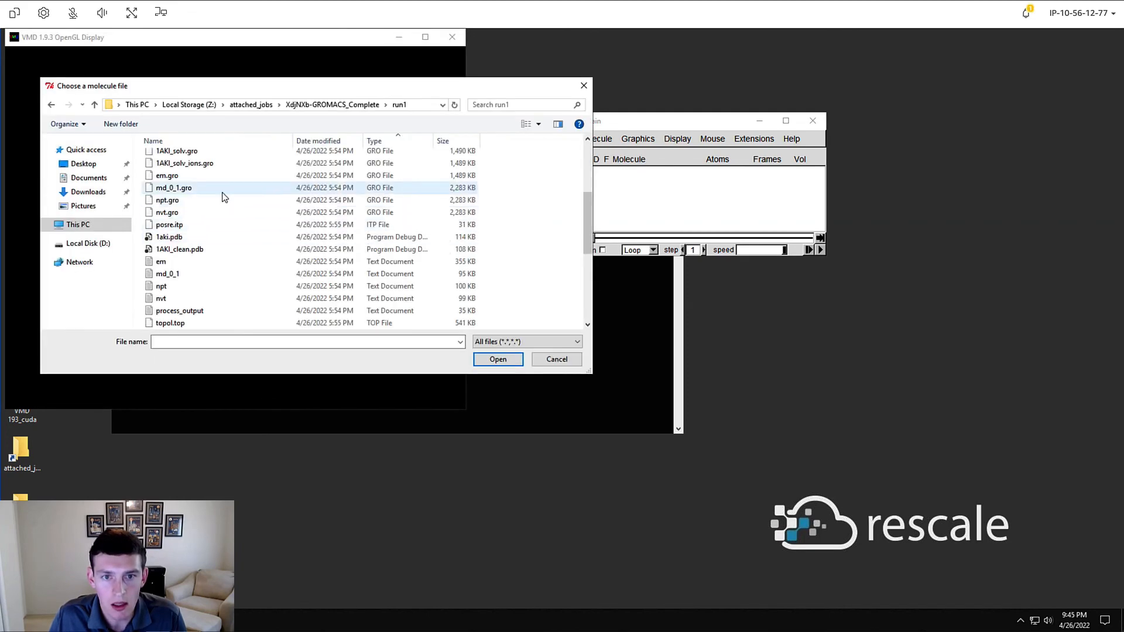
{"action": "left_click", "coordinate": [199, 189]}
{"action": "left_click", "coordinate": [499, 363]}
{"action": "left_click", "coordinate": [300, 278]}
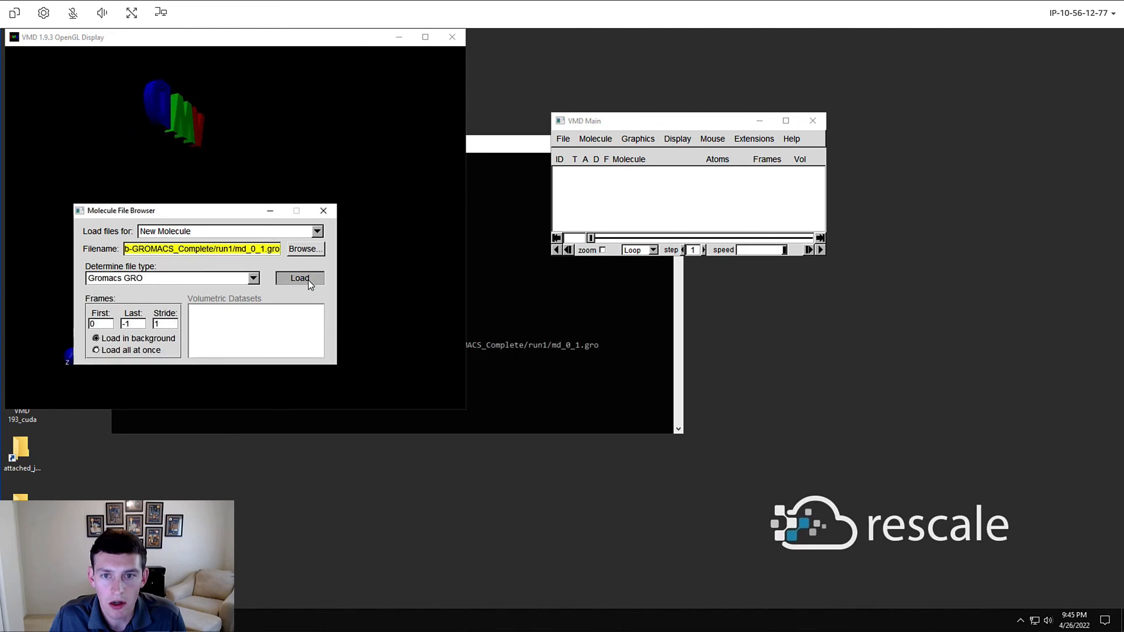
Step: Load the md_0_1.xtc trajectory into the md_0_1.gro molecule
{"action": "left_click_drag", "start_coordinate": [254, 212], "coordinate": [673, 206]}
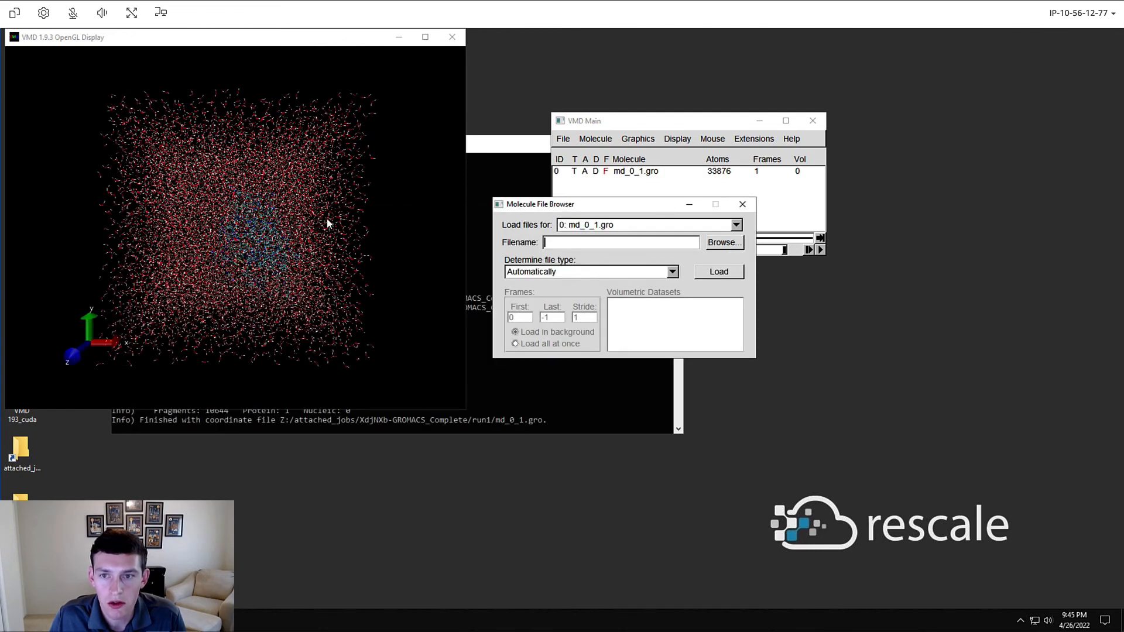
{"action": "left_click_drag", "start_coordinate": [326, 219], "coordinate": [310, 237]}
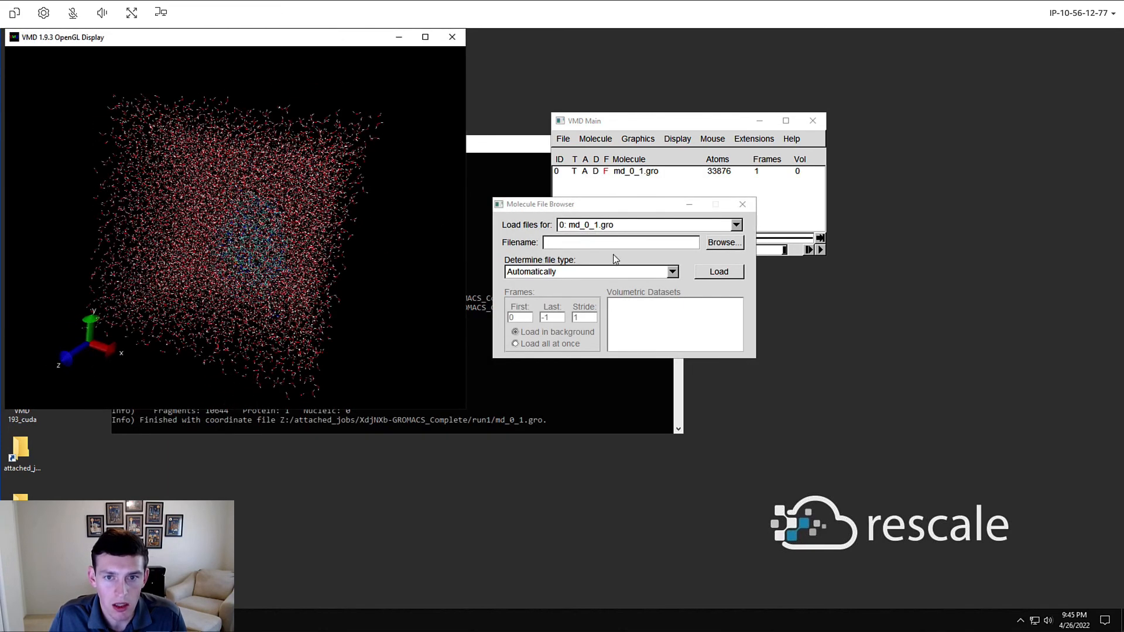
{"action": "left_click", "coordinate": [724, 243]}
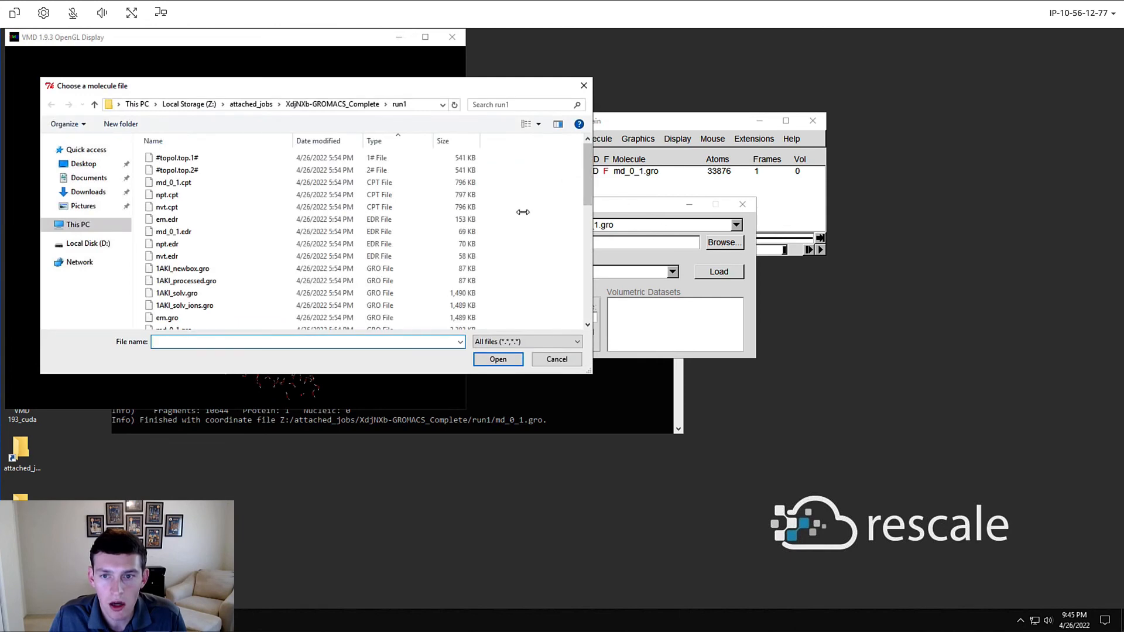
{"action": "scroll", "coordinate": [281, 202], "scroll_direction": "down", "scroll_amount": 9}
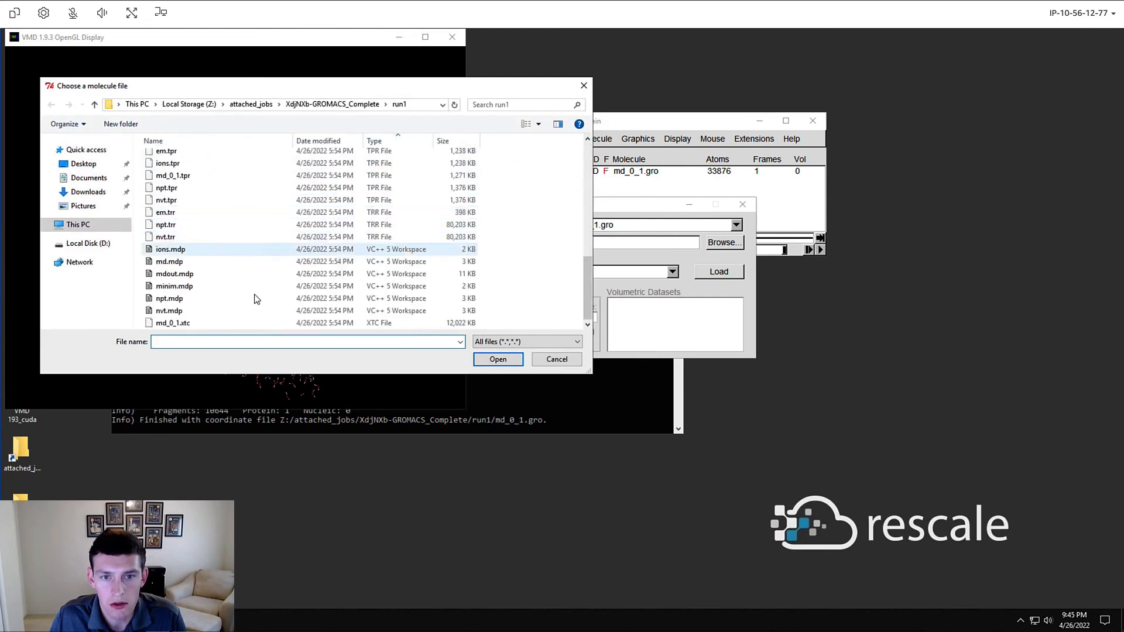
{"action": "left_click", "coordinate": [212, 326]}
{"action": "left_click", "coordinate": [498, 359]}
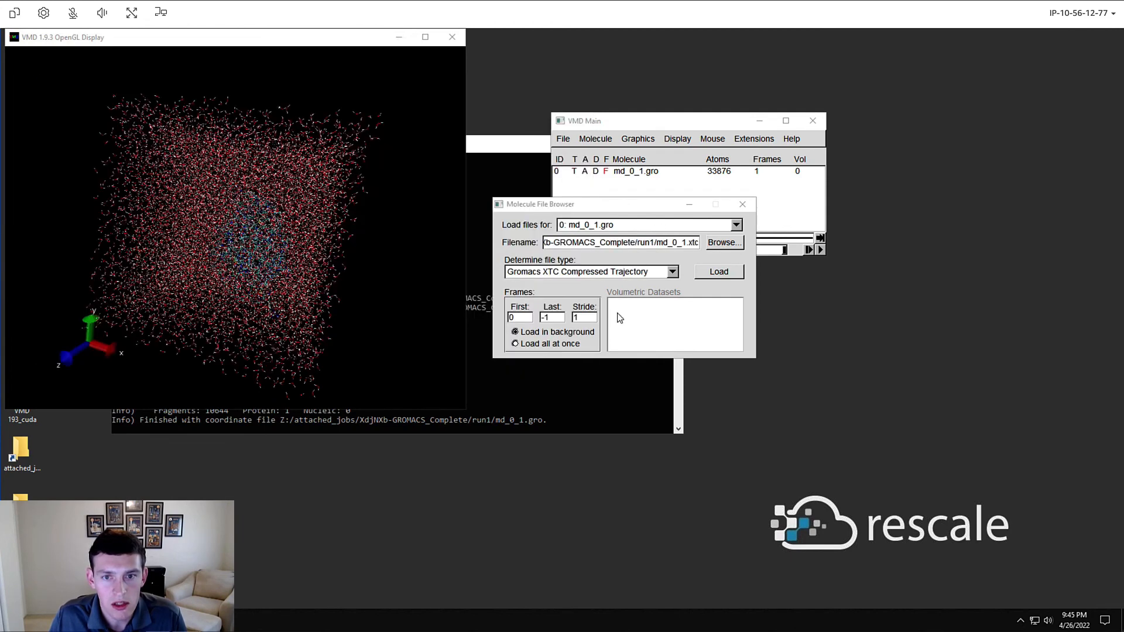
{"action": "left_click", "coordinate": [709, 273]}
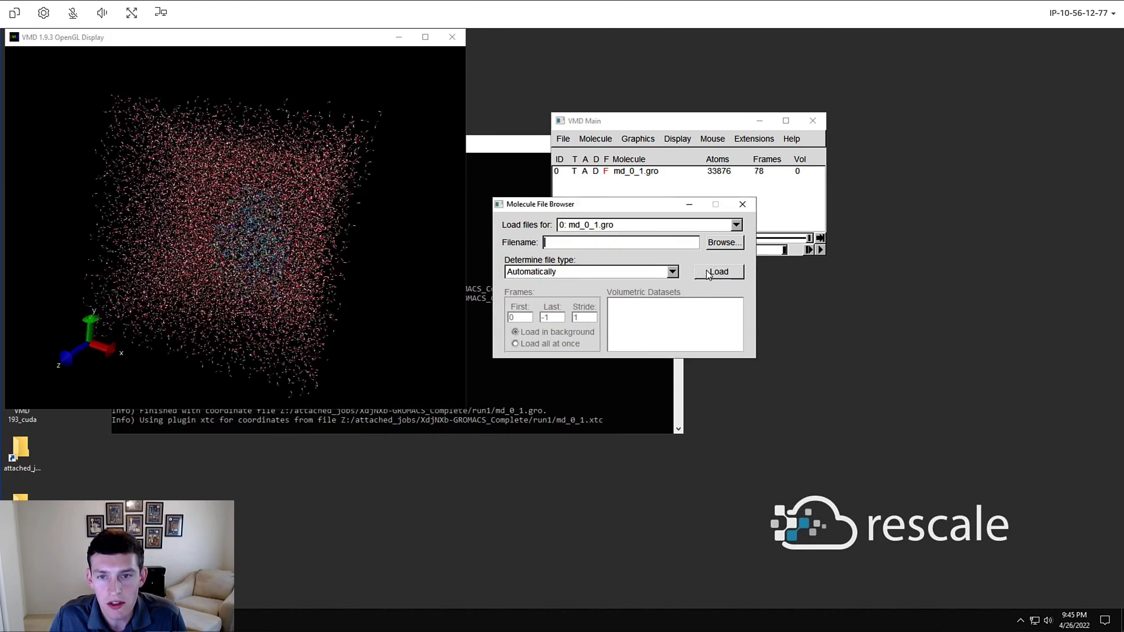
Step: Open Graphical Representations and set the selected atoms to protein
{"action": "left_click", "coordinate": [782, 215]}
{"action": "left_click", "coordinate": [638, 139]}
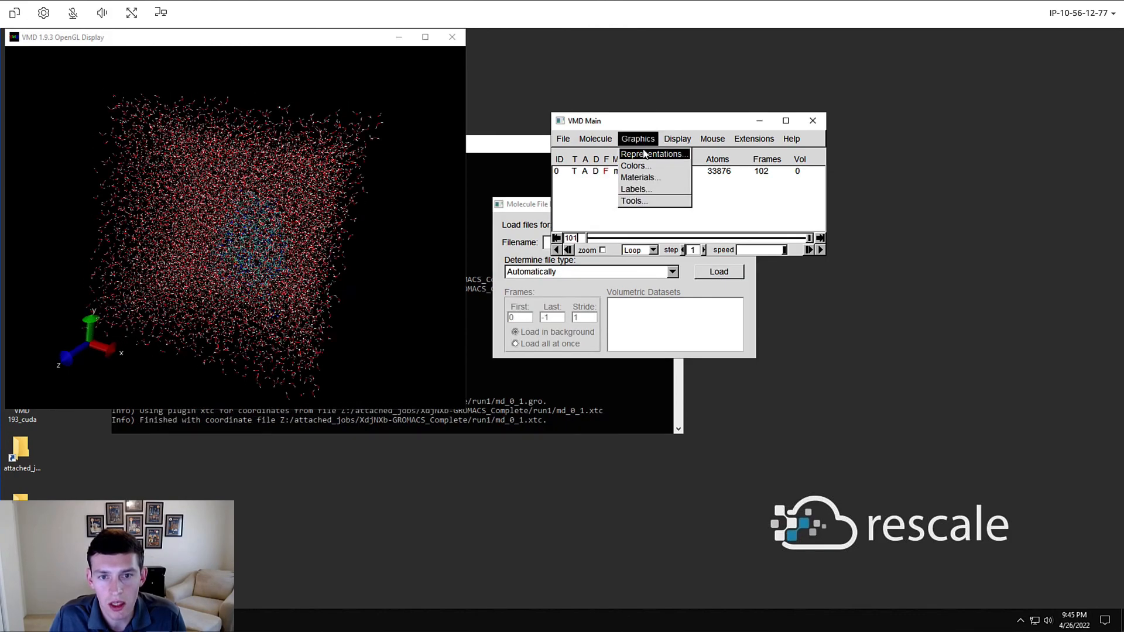
{"action": "left_click", "coordinate": [644, 151]}
{"action": "type", "text": "protein"}
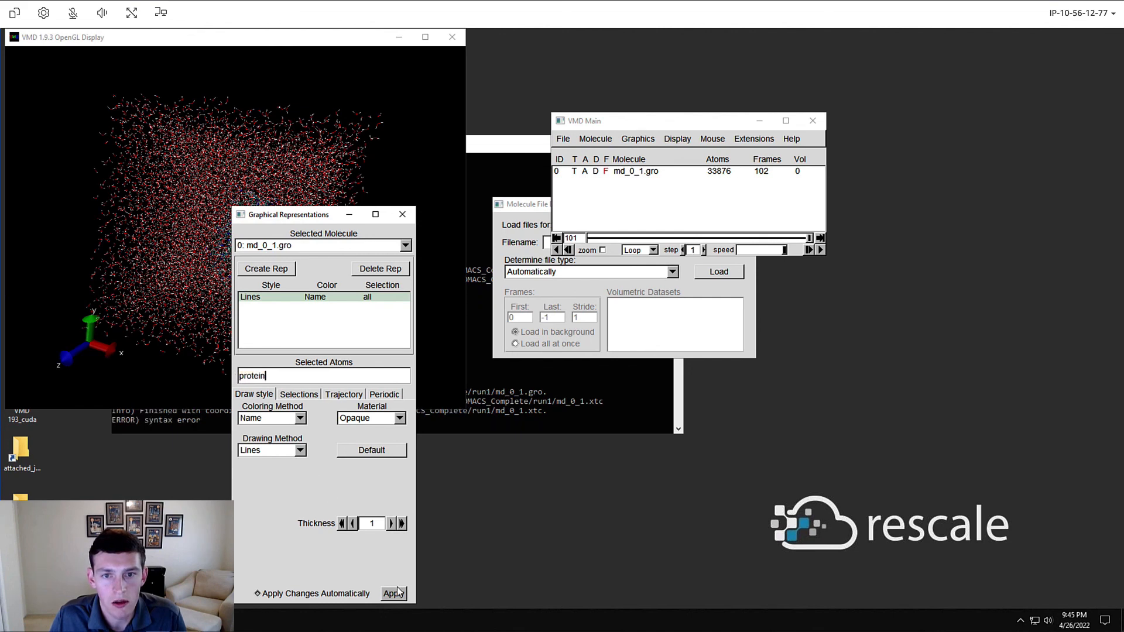
{"action": "key", "text": "Return"}
Step: Zoom and rotate the protein view, then play the trajectory animation
{"action": "left_click_drag", "start_coordinate": [286, 220], "coordinate": [420, 227]}
{"action": "left_click", "coordinate": [538, 221]}
{"action": "scroll", "coordinate": [263, 250], "scroll_direction": "up", "scroll_amount": 2}
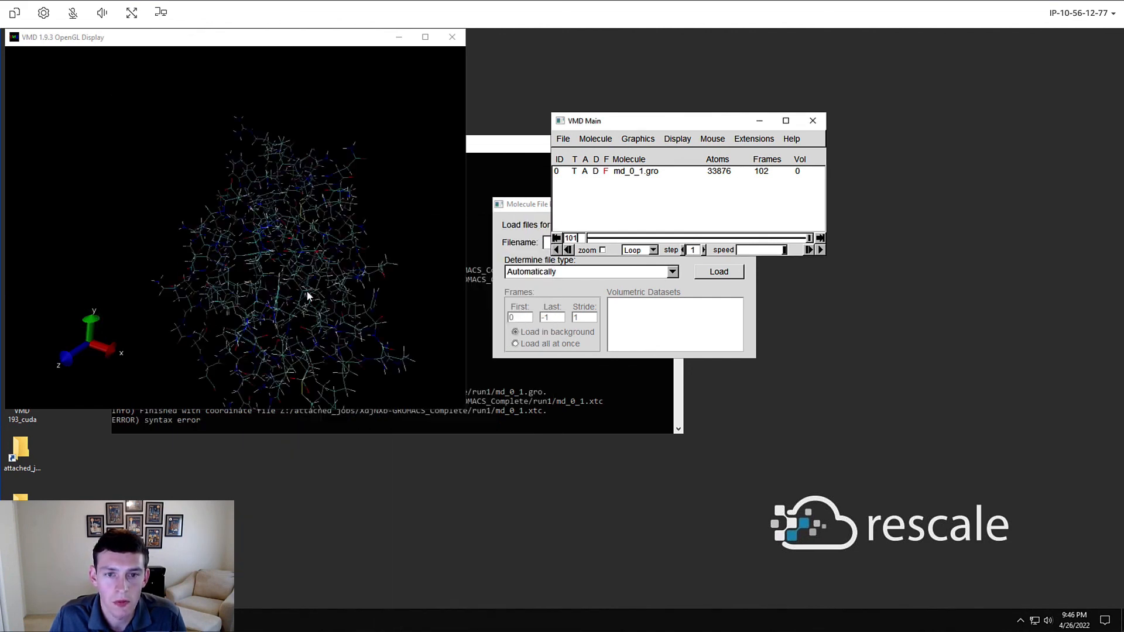
{"action": "left_click_drag", "start_coordinate": [307, 292], "coordinate": [284, 229]}
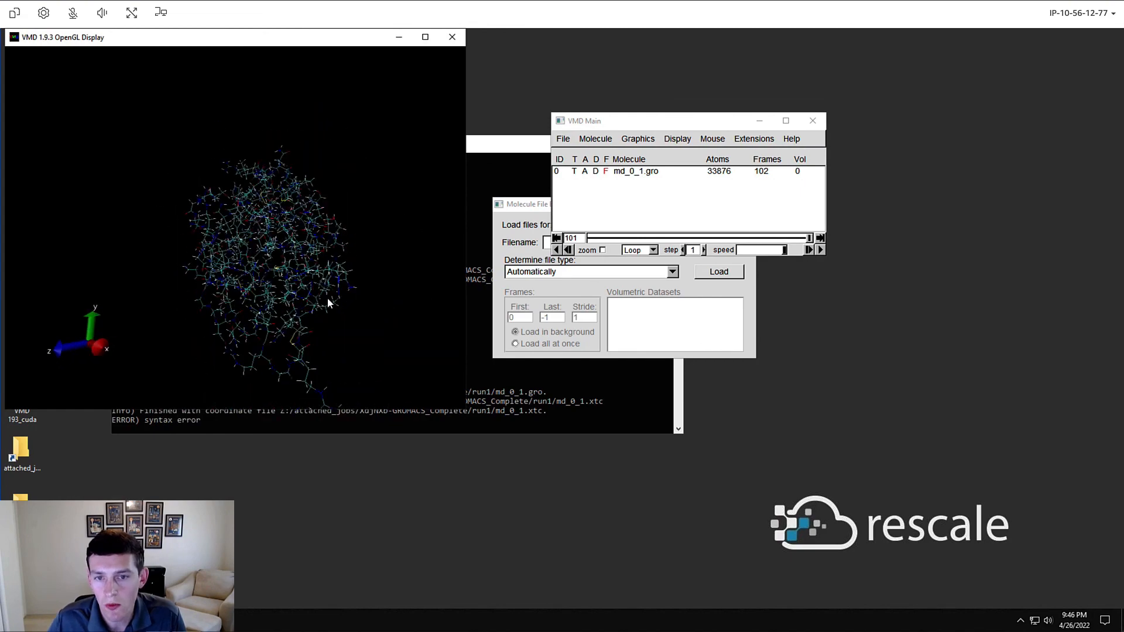
{"action": "left_click", "coordinate": [821, 250]}
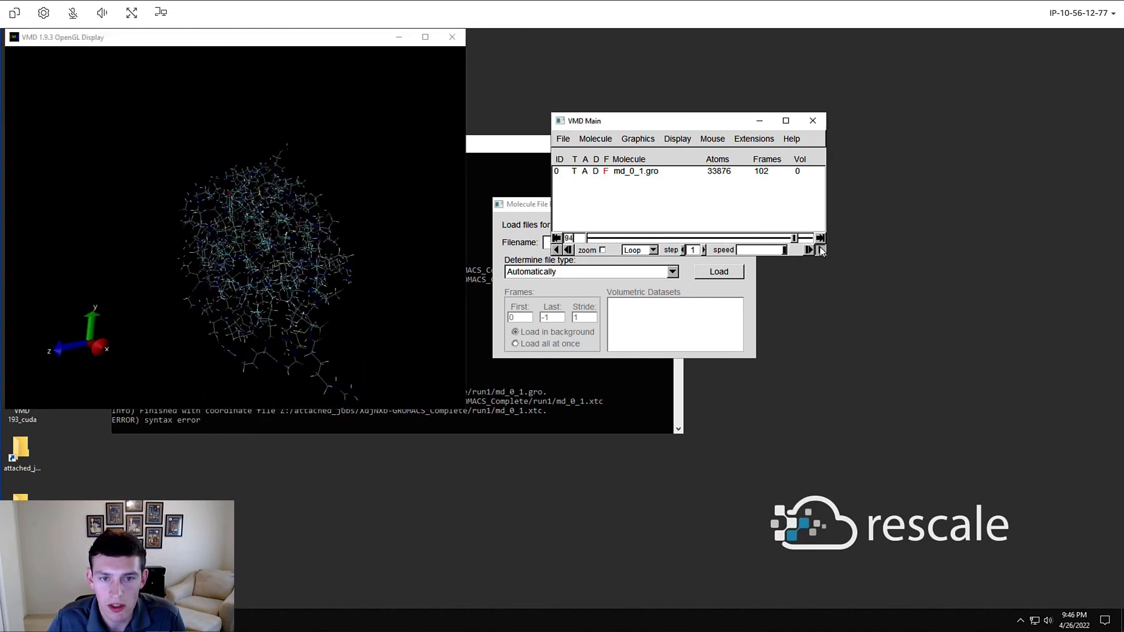